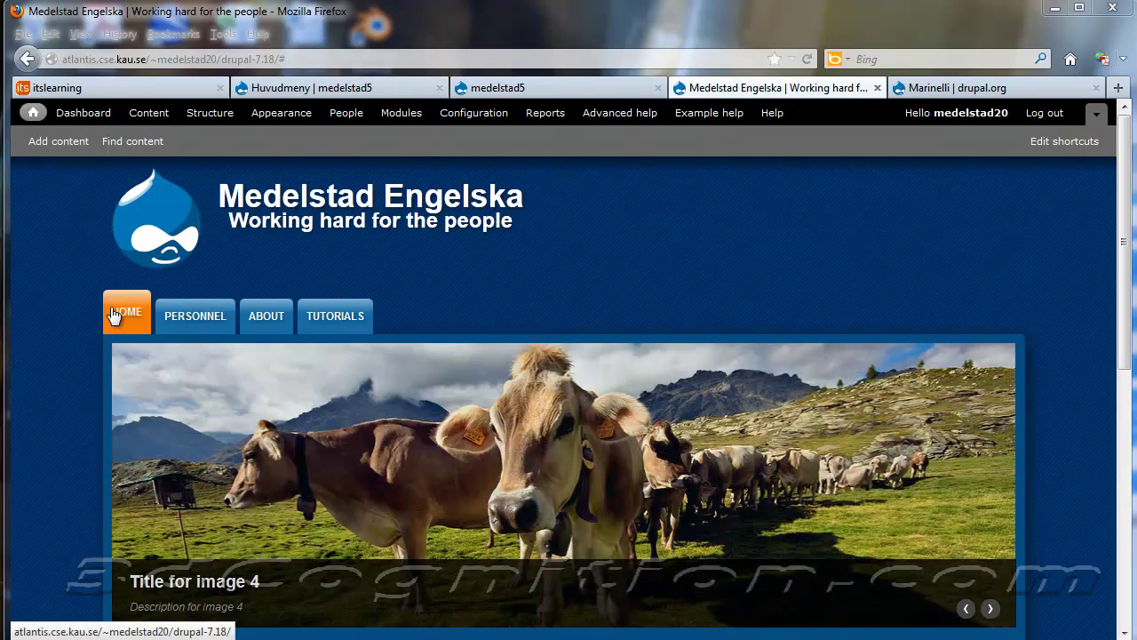
# Set Bartik 7.18 as the default theme and return to the front page
pyautogui.moveTo(351, 325)
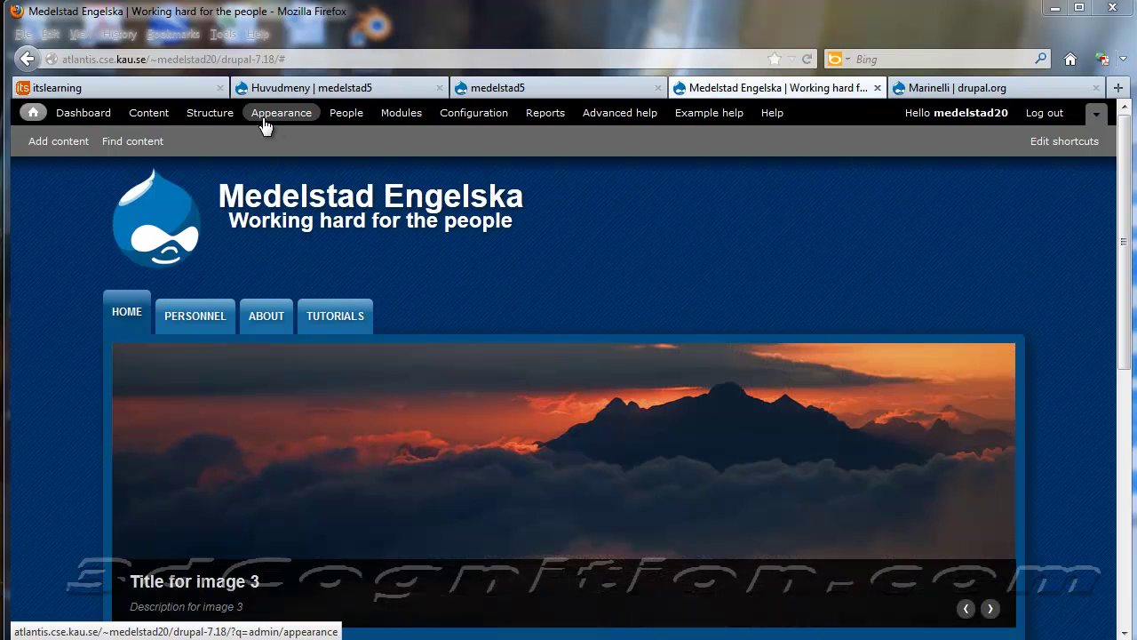
pyautogui.click(263, 120)
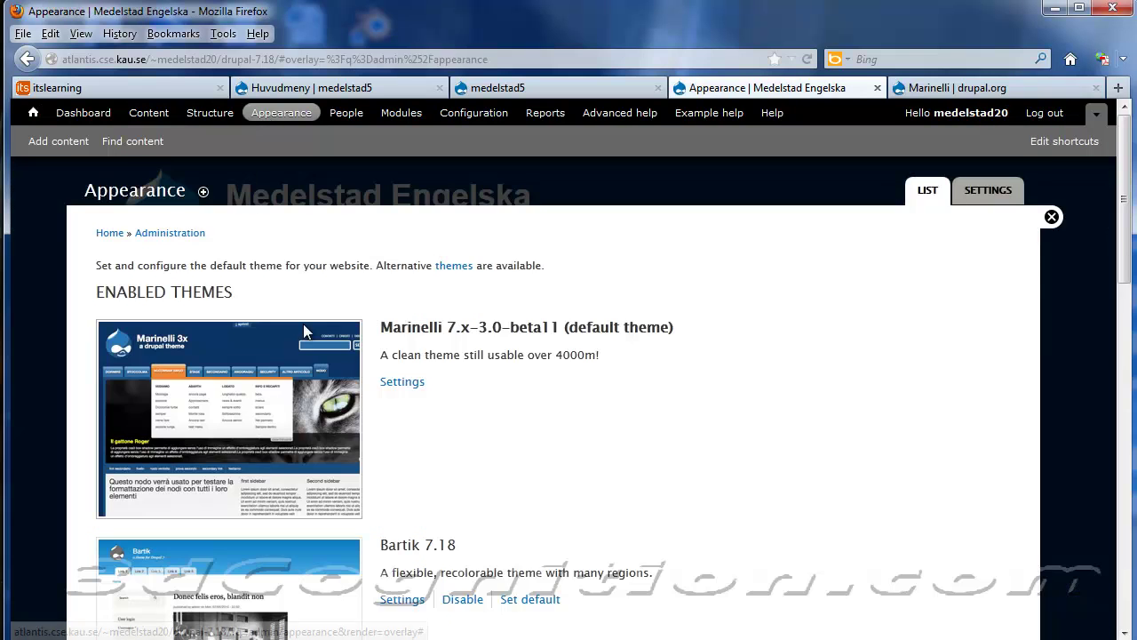
pyautogui.scroll(-4, 464, 444)
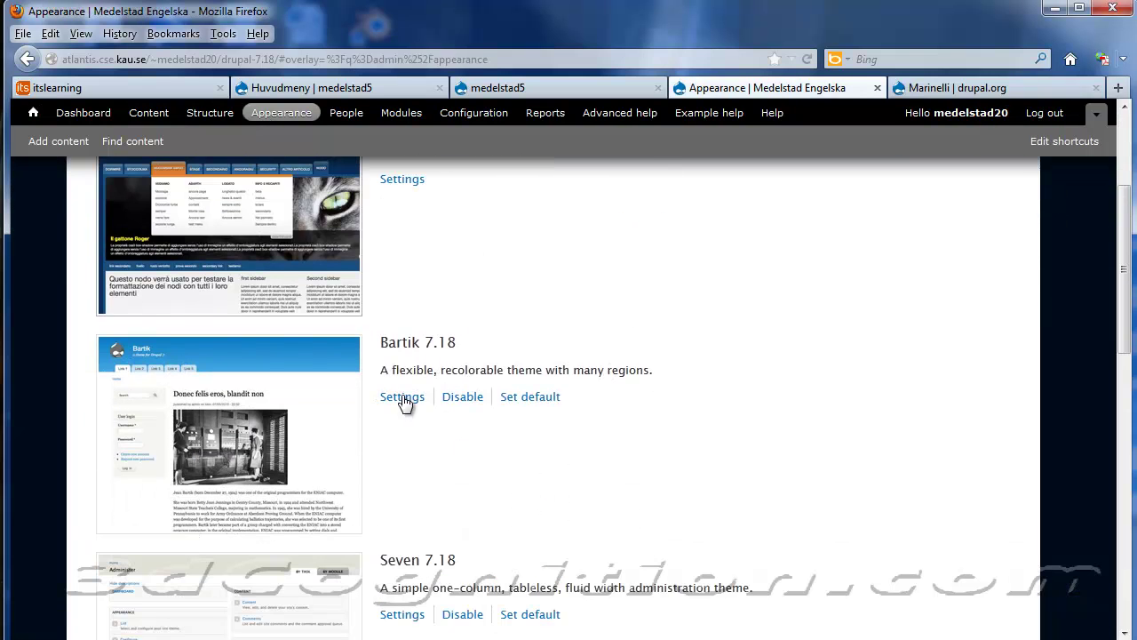
pyautogui.click(536, 405)
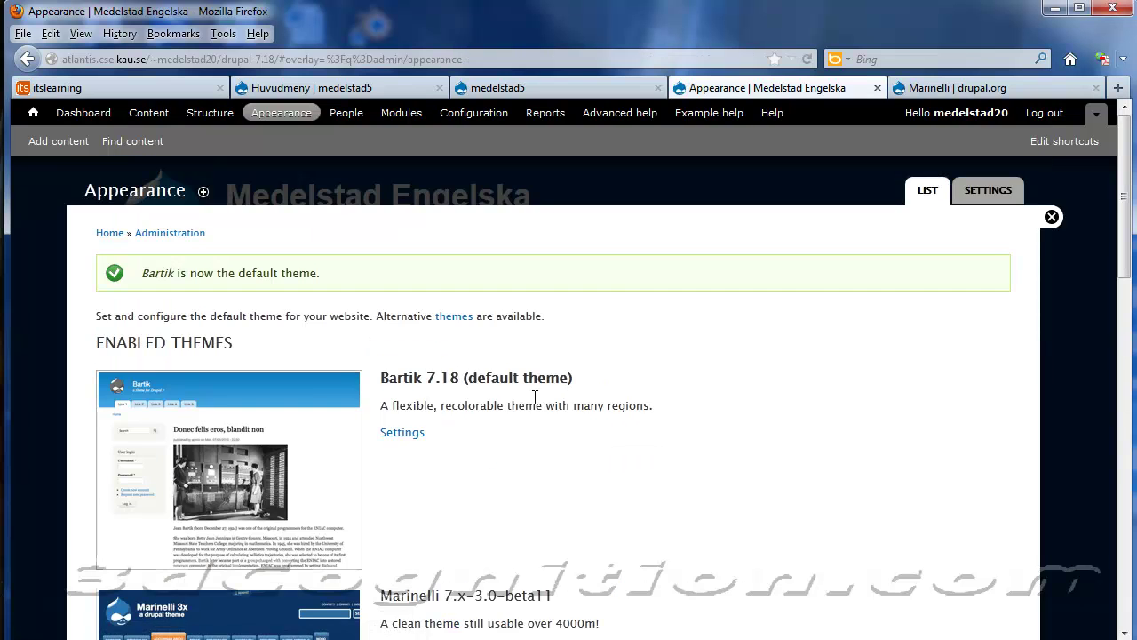
pyautogui.click(1051, 217)
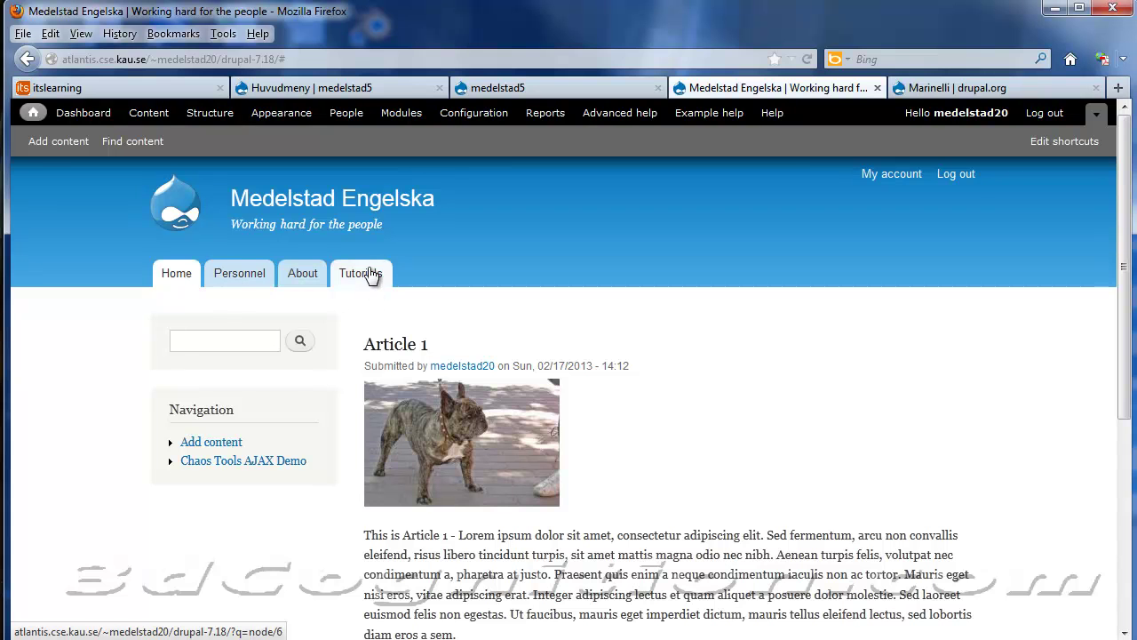
# Open the 3ds Max page's edit form and confirm its Parent item stays Tutorials
pyautogui.click(138, 147)
pyautogui.scroll(-5, 305, 327)
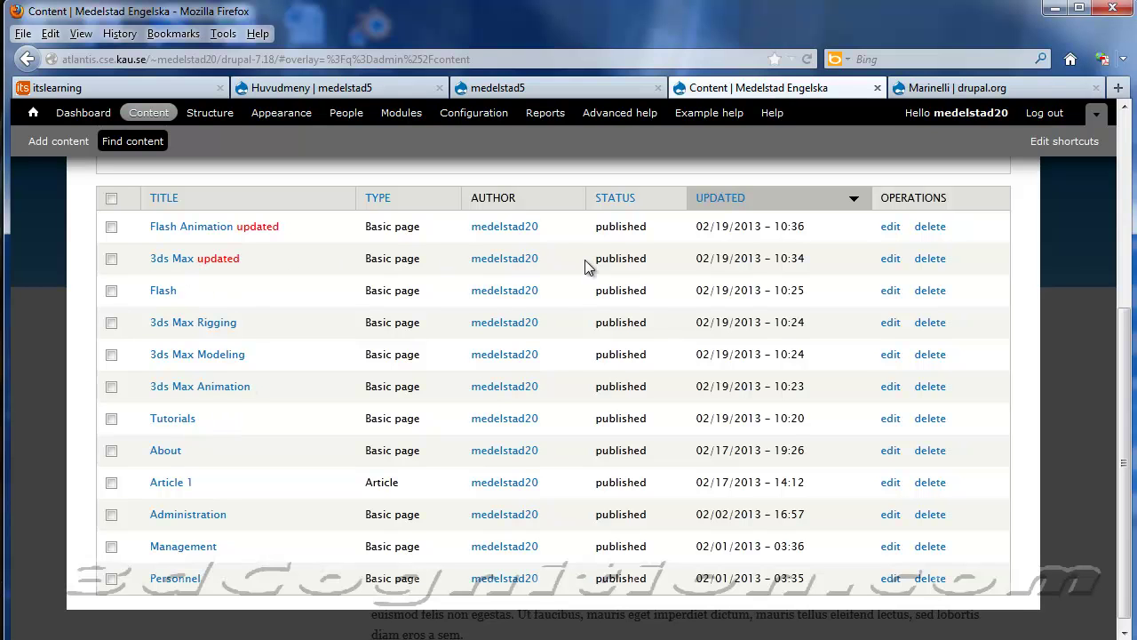
pyautogui.click(892, 259)
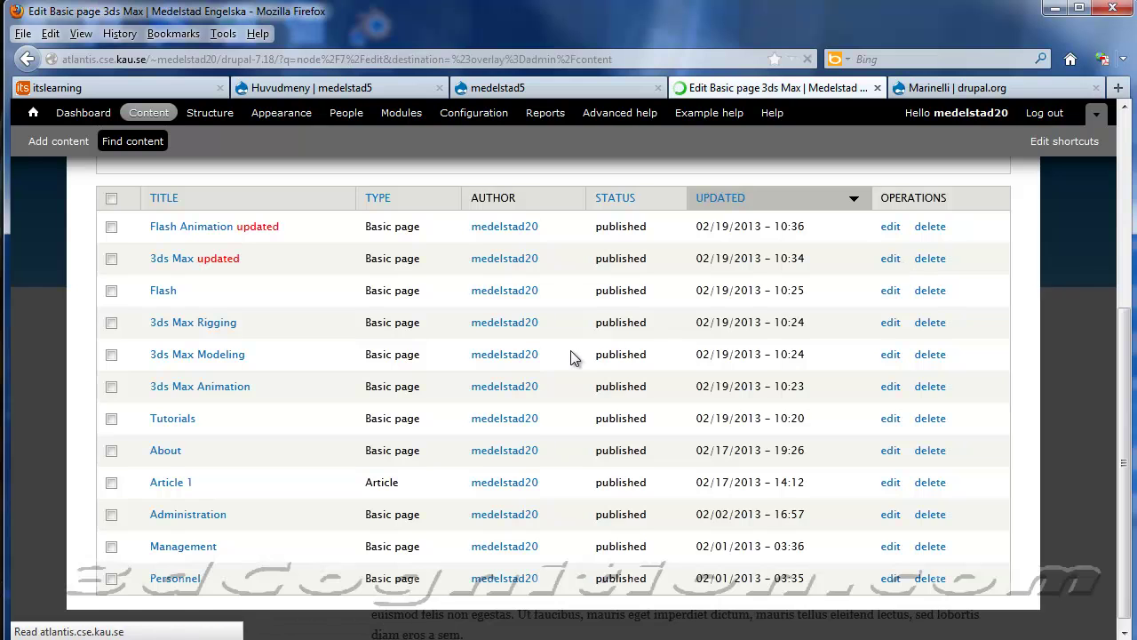
pyautogui.scroll(-10, 304, 341)
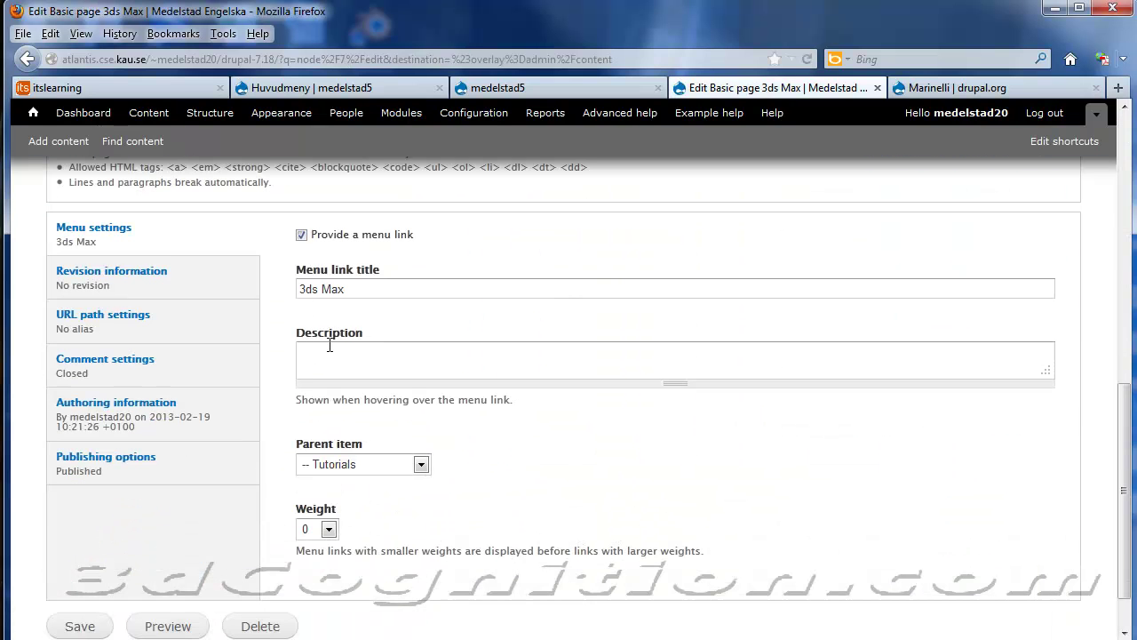
pyautogui.click(421, 464)
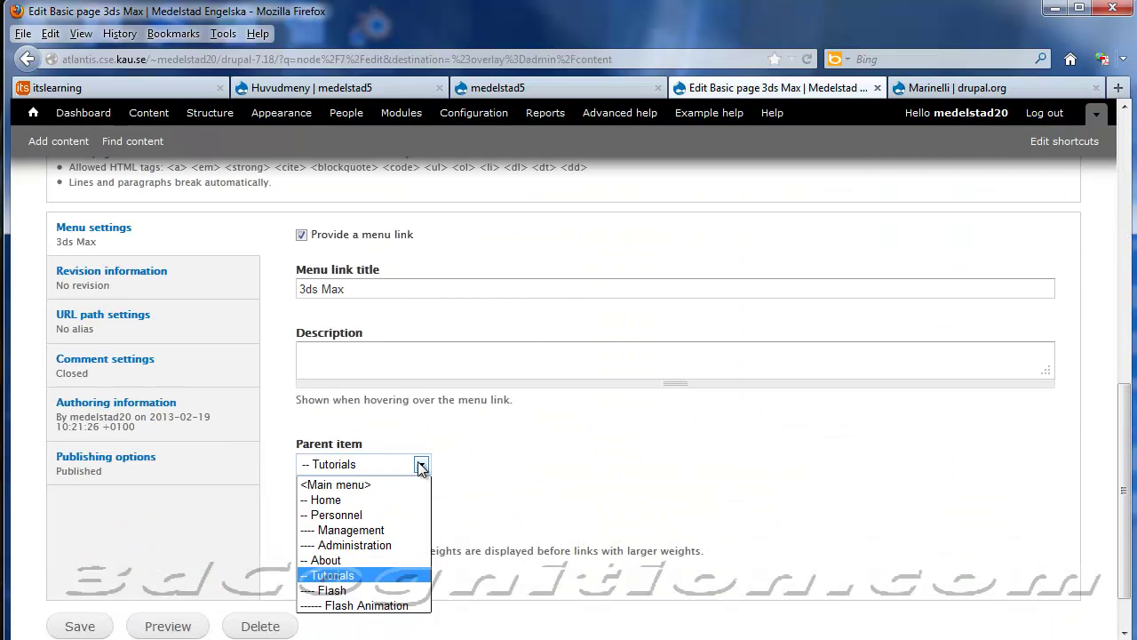
pyautogui.click(421, 465)
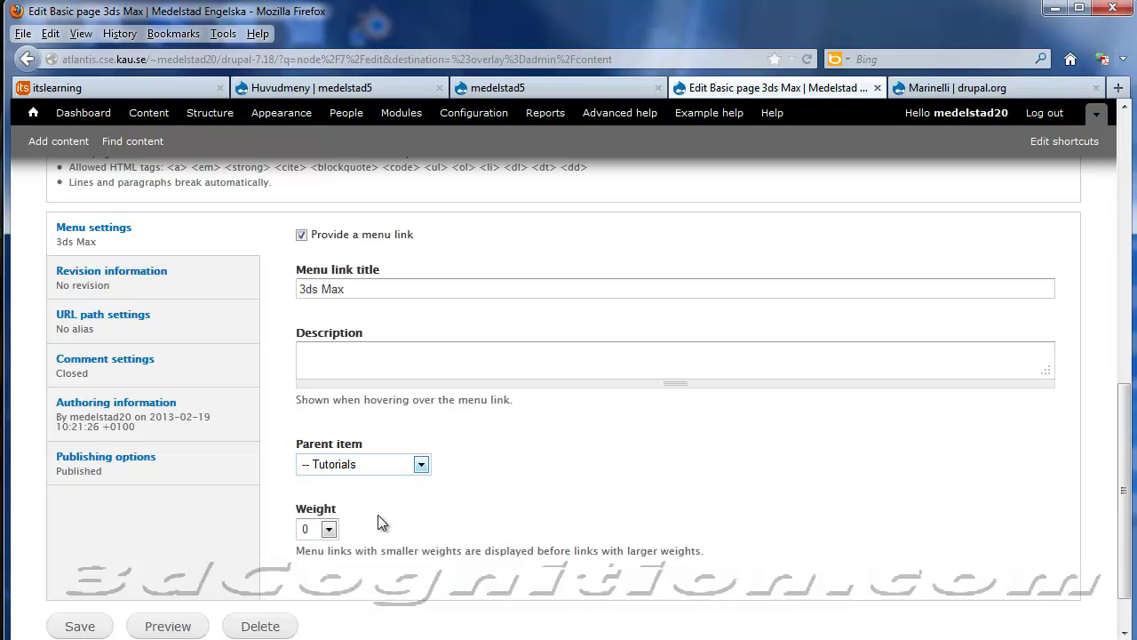
pyautogui.scroll(10, 267, 325)
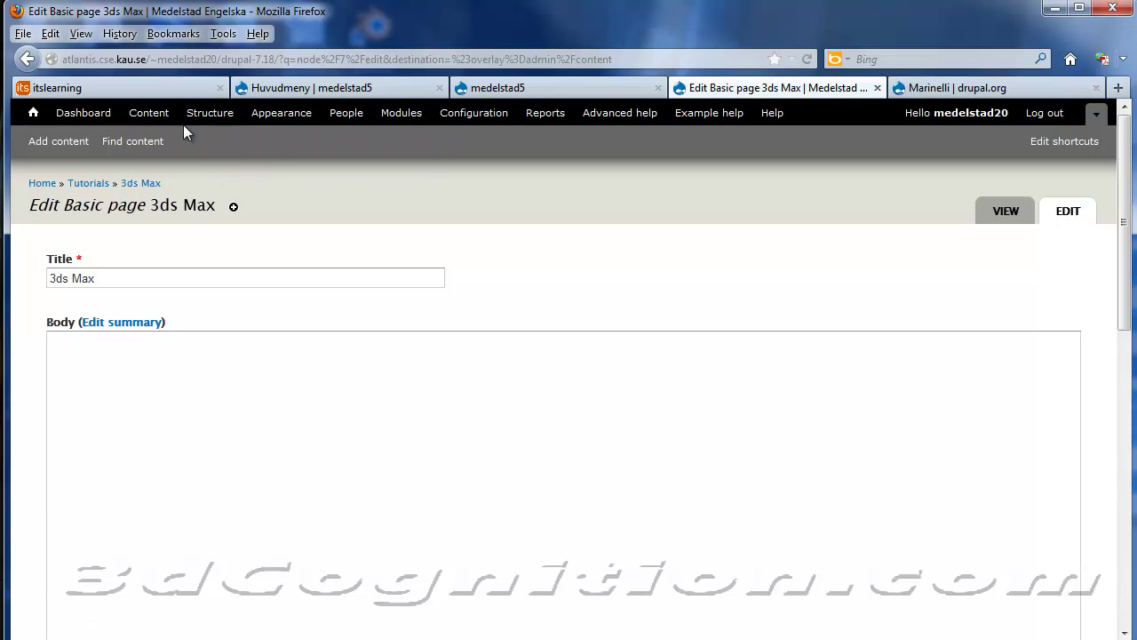
# Open the Flash Animation page's edit form and keep its Parent item as Flash under Tutorials
pyautogui.click(131, 146)
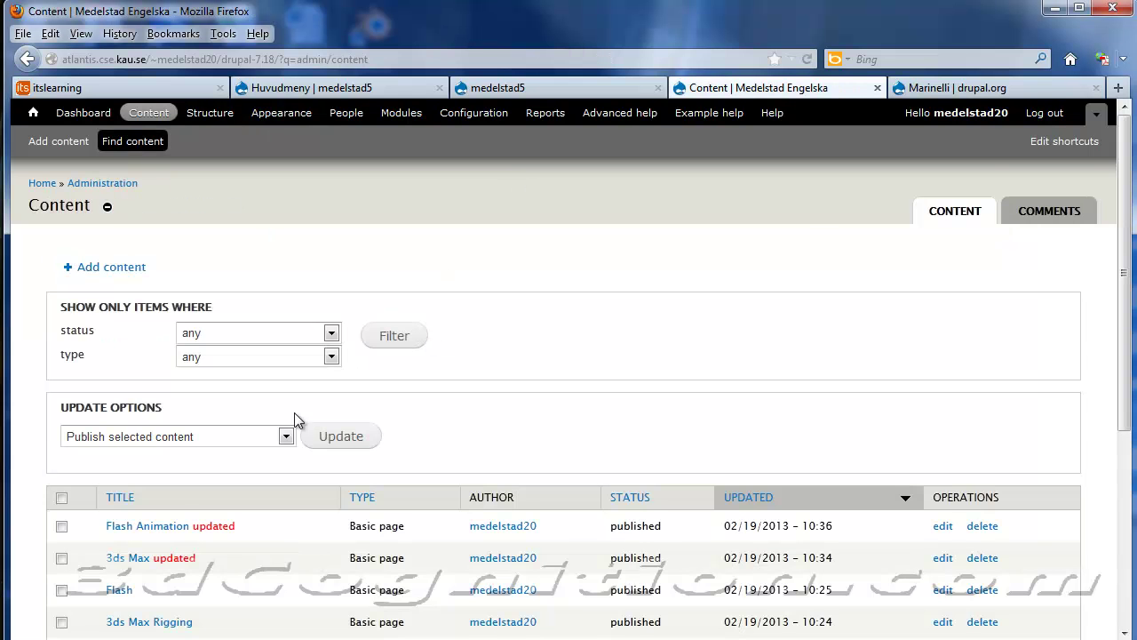
pyautogui.scroll(-4, 292, 396)
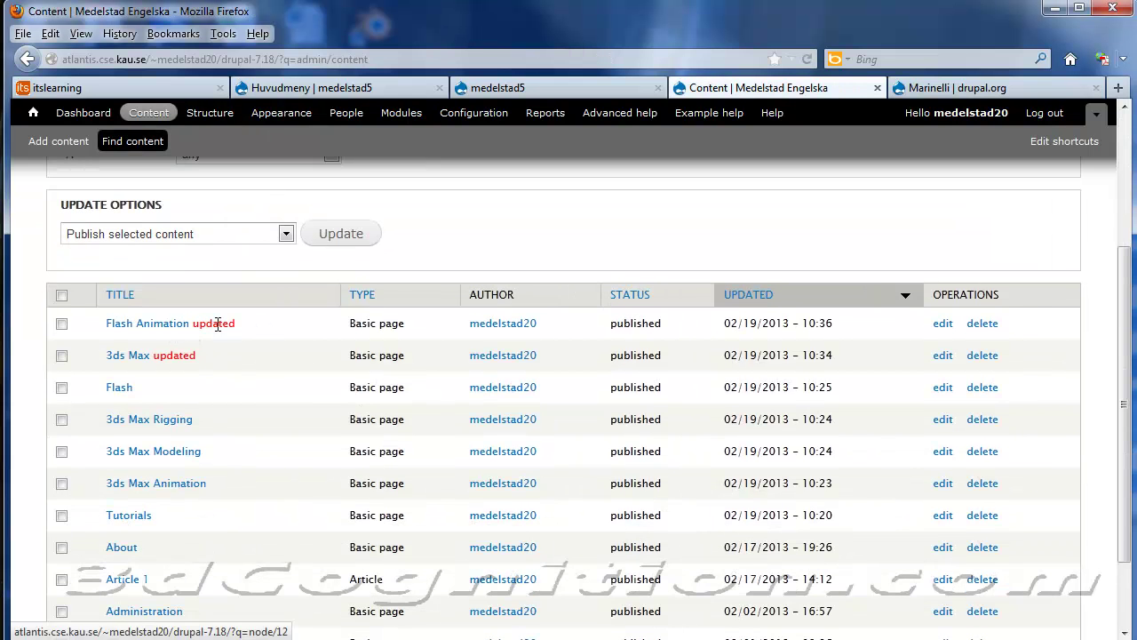
pyautogui.click(941, 325)
pyautogui.scroll(-10, 495, 279)
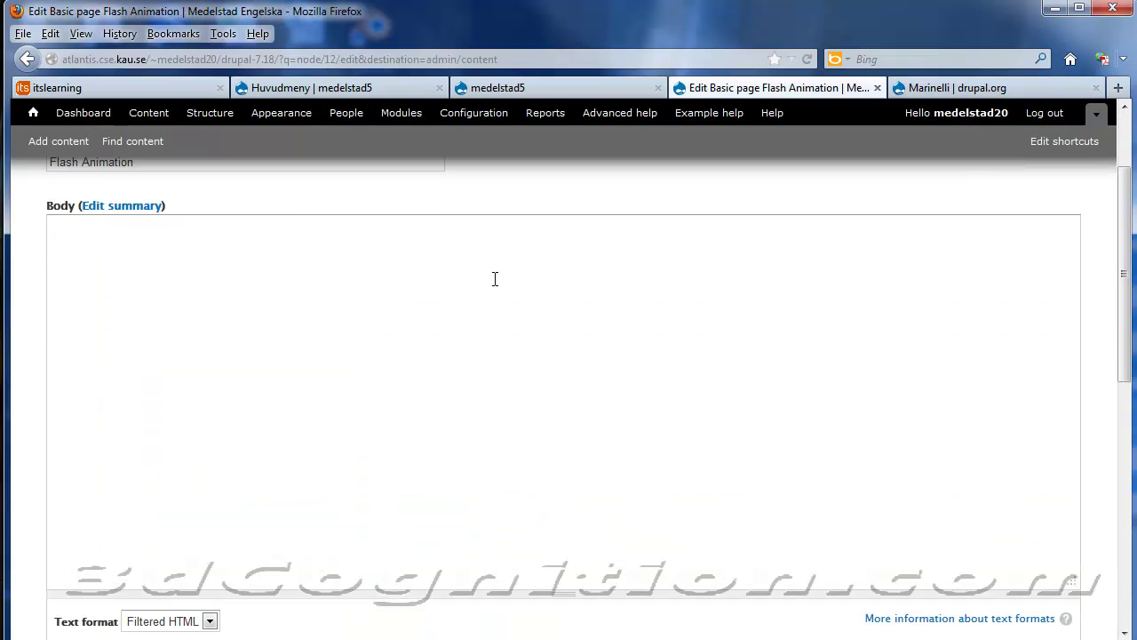
pyautogui.scroll(-3, 436, 470)
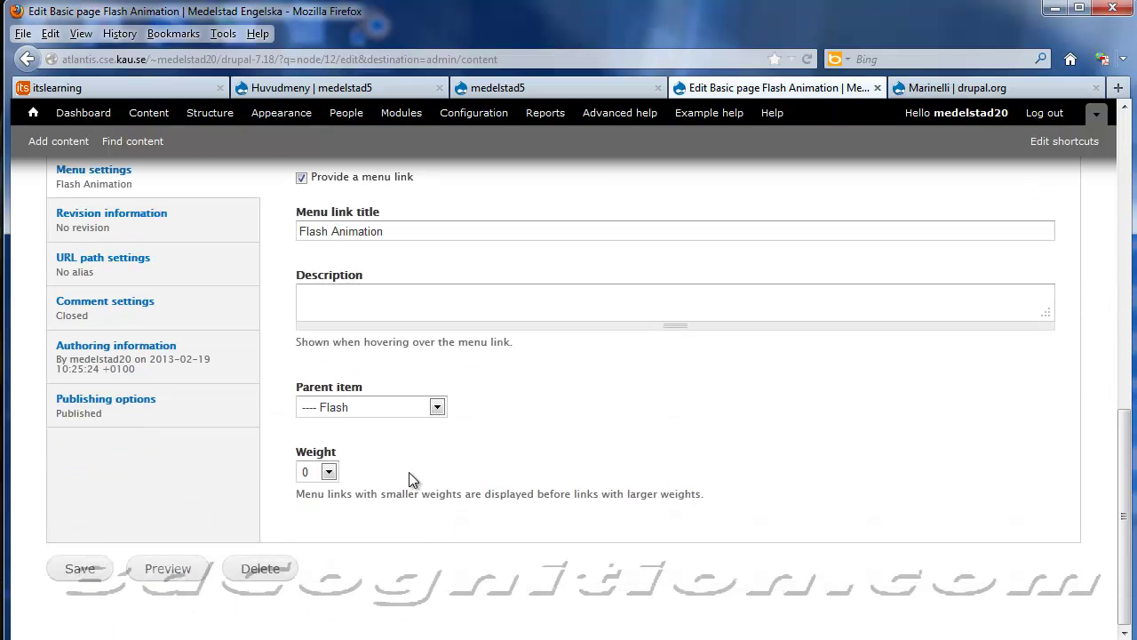
pyautogui.click(437, 408)
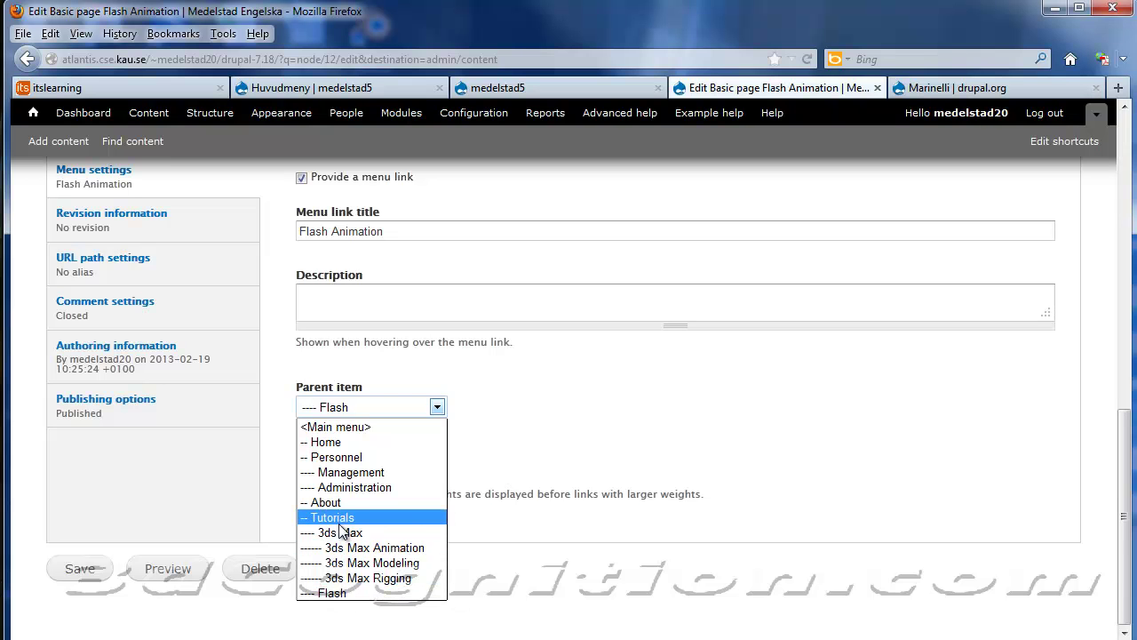
pyautogui.click(548, 423)
pyautogui.scroll(10, 533, 399)
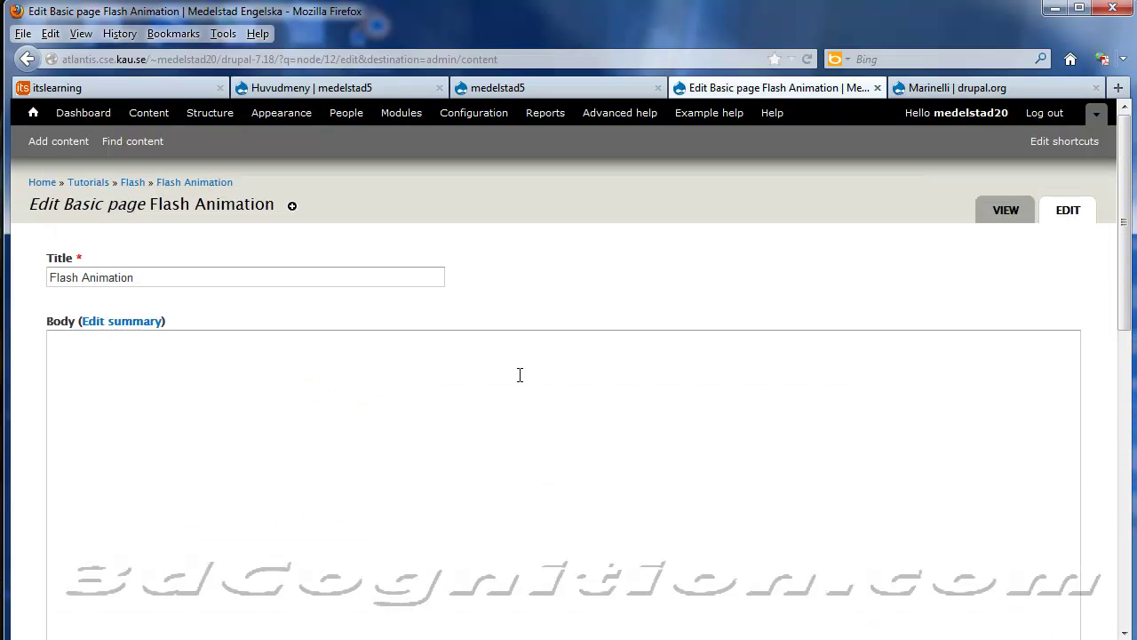
# Review the enabled themes on the Appearance page, then switch to the Marinelli drupal.org tab
pyautogui.click(298, 118)
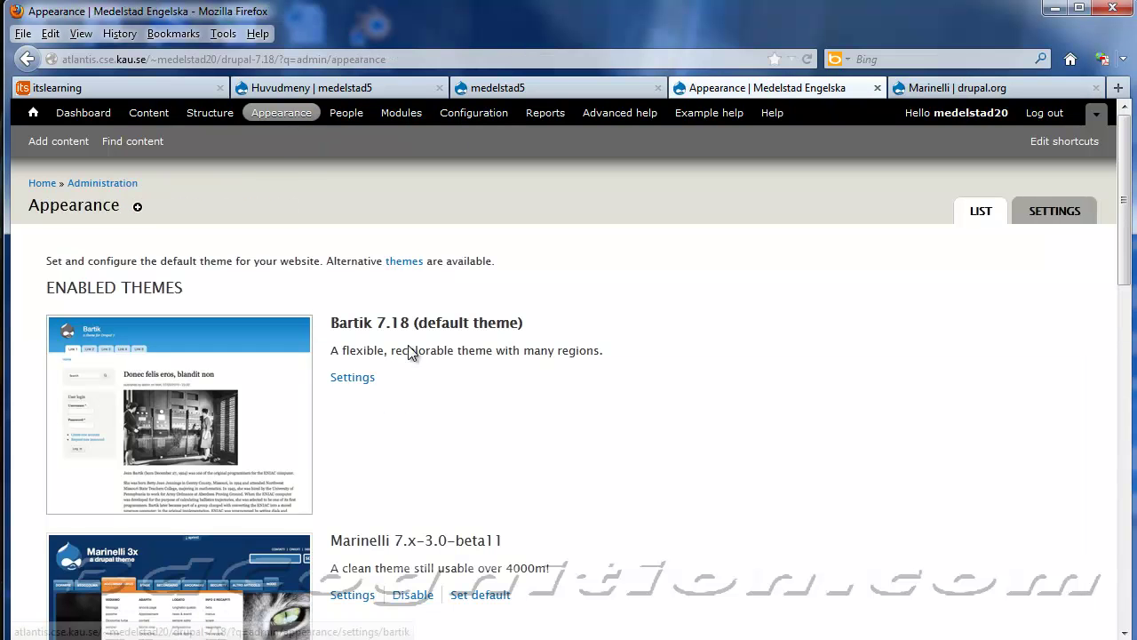
pyautogui.scroll(-2, 382, 342)
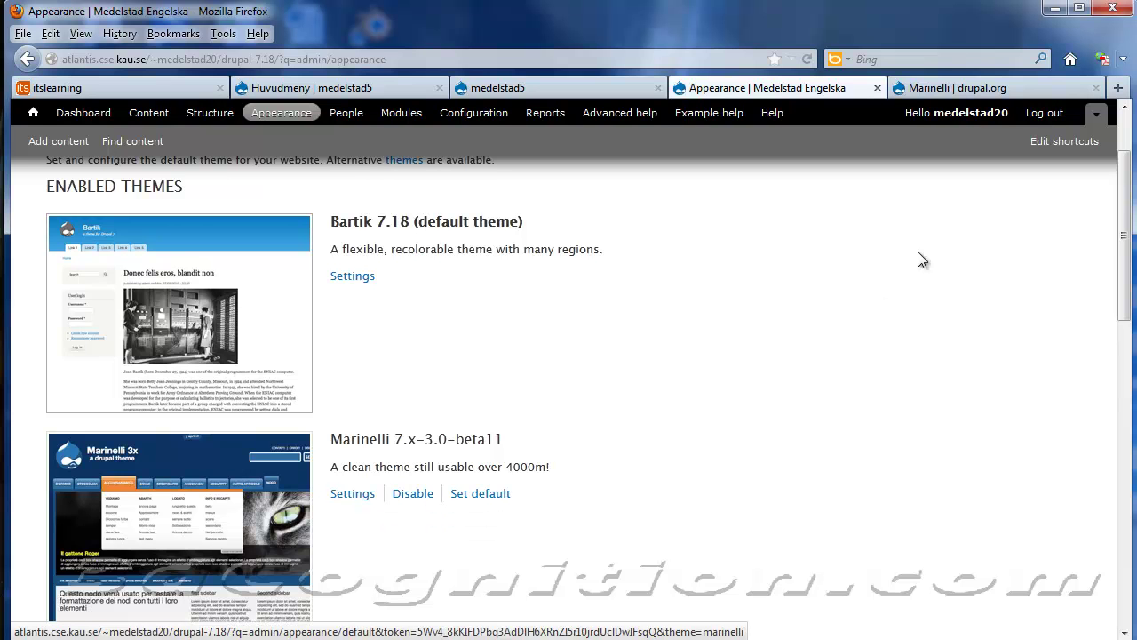
pyautogui.click(995, 89)
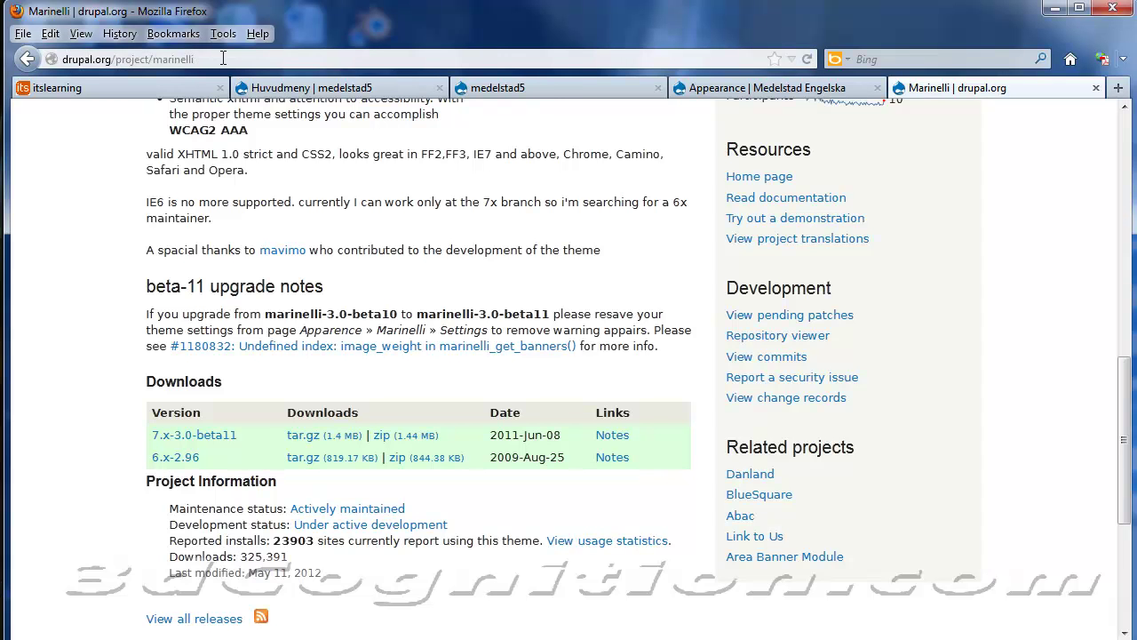
# Scroll the Marinelli project page to its 7.x-3.0-beta11 downloads table
pyautogui.scroll(5, 138, 208)
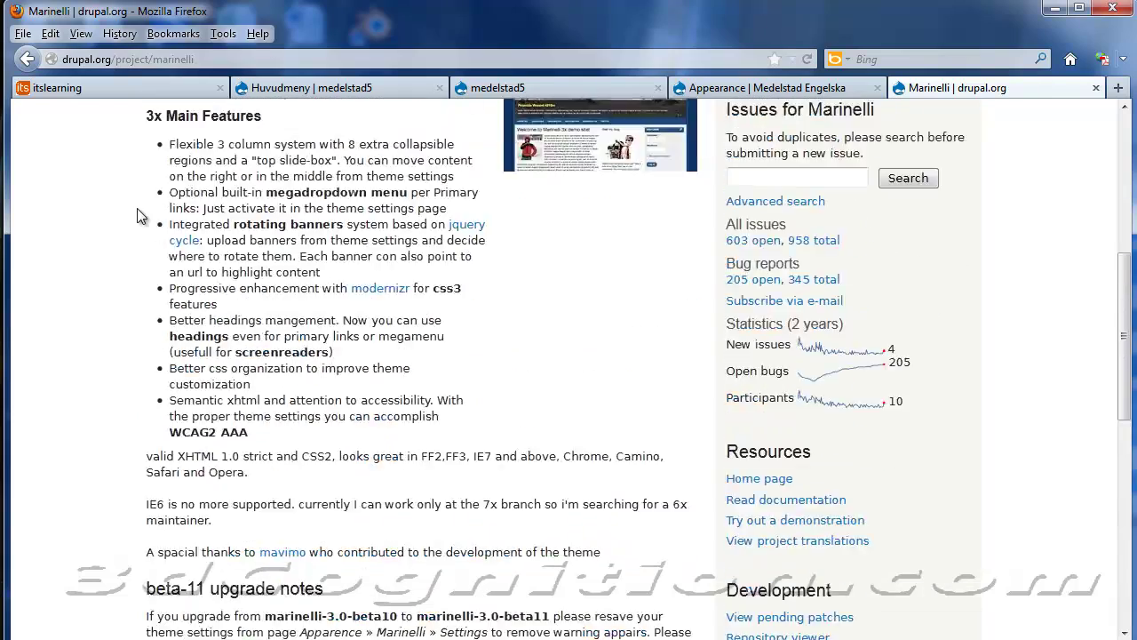
pyautogui.scroll(3, 138, 204)
pyautogui.scroll(-10, 140, 203)
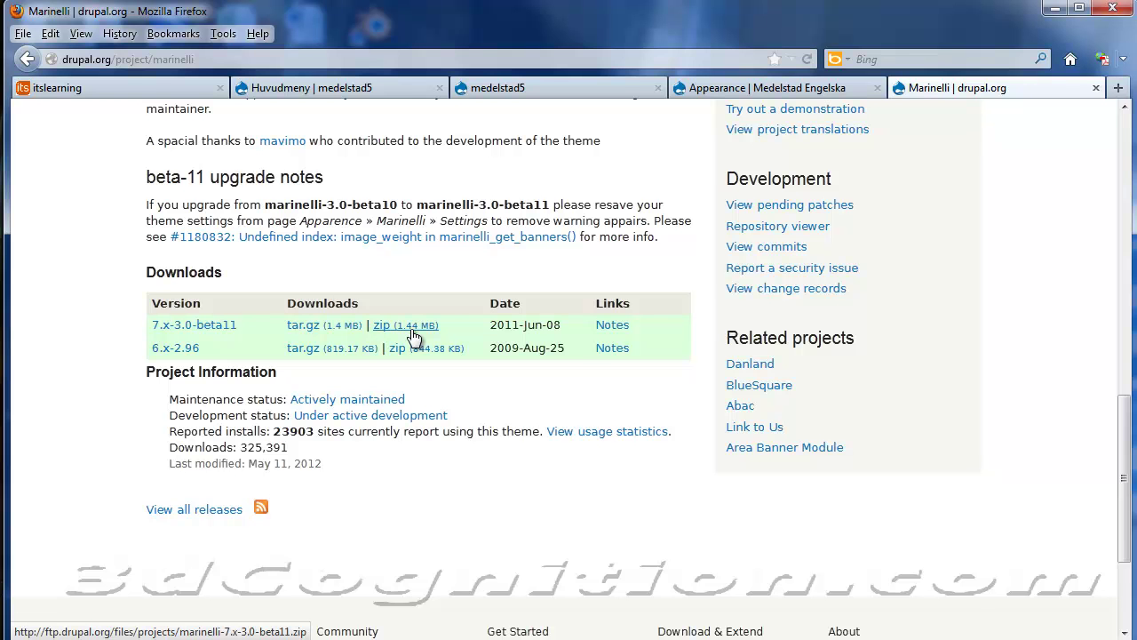
# Bring up the Word note with the themes path, then minimize it to reveal the dropdown-menu article
pyautogui.hotkey('alt', 'Tab')
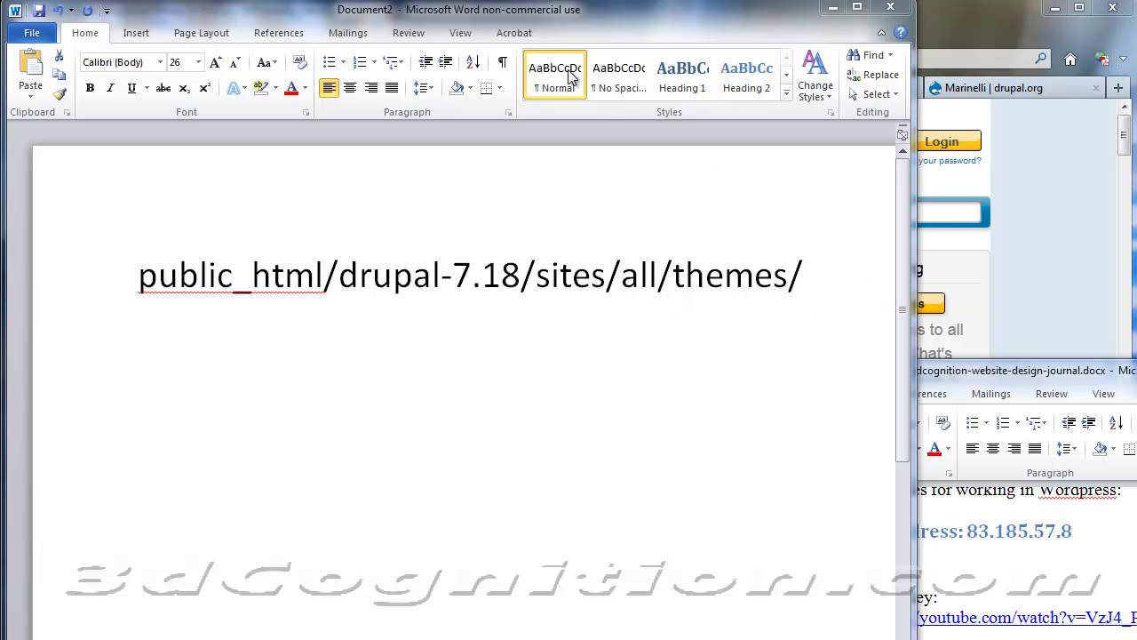
pyautogui.click(832, 7)
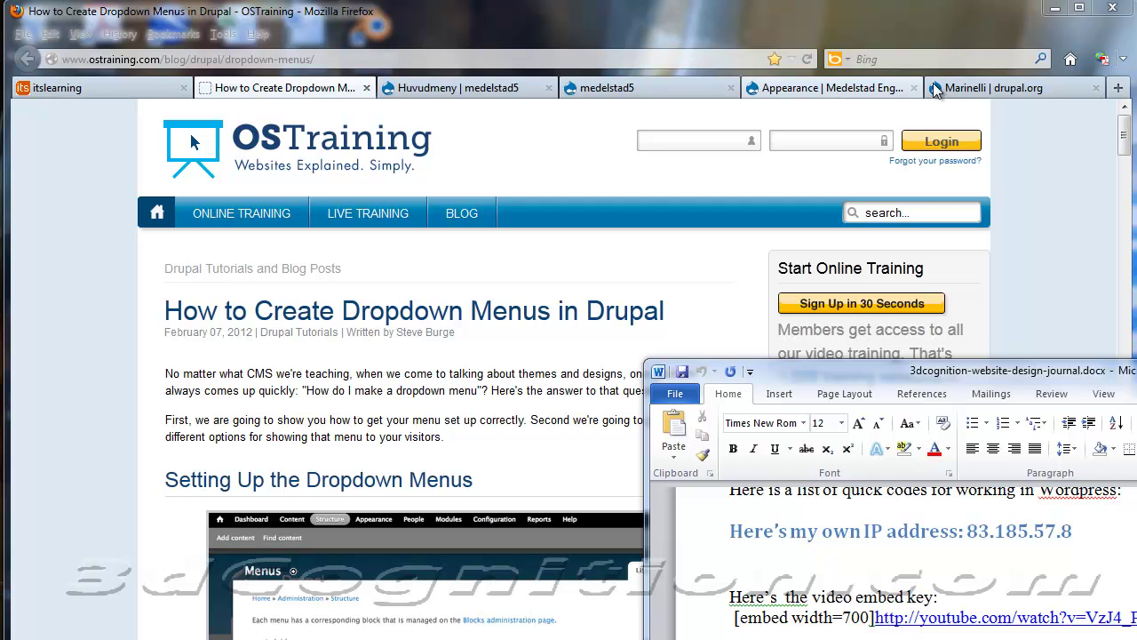
# Set Marinelli 7.x-3.0-beta11 as the default theme from the Appearance page
pyautogui.click(973, 87)
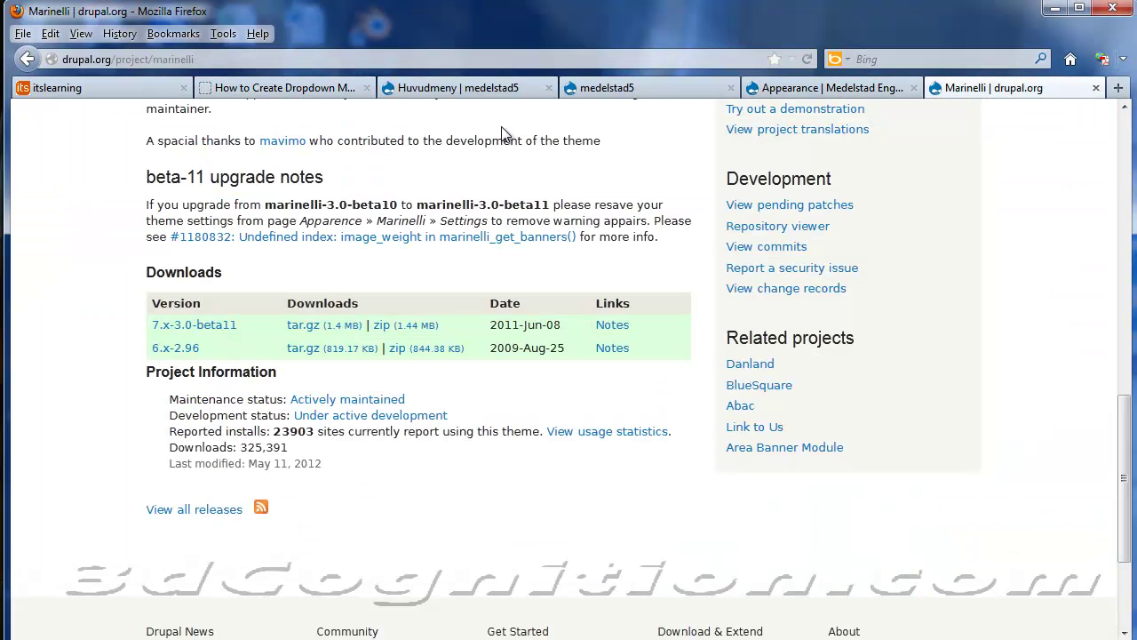
pyautogui.click(830, 88)
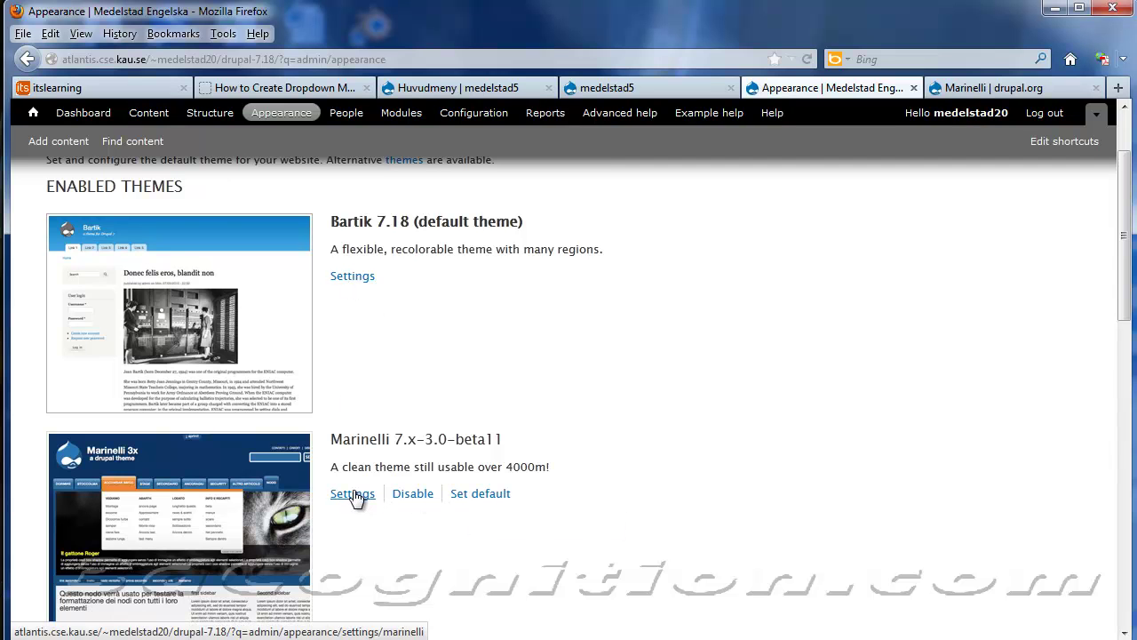
pyautogui.click(478, 503)
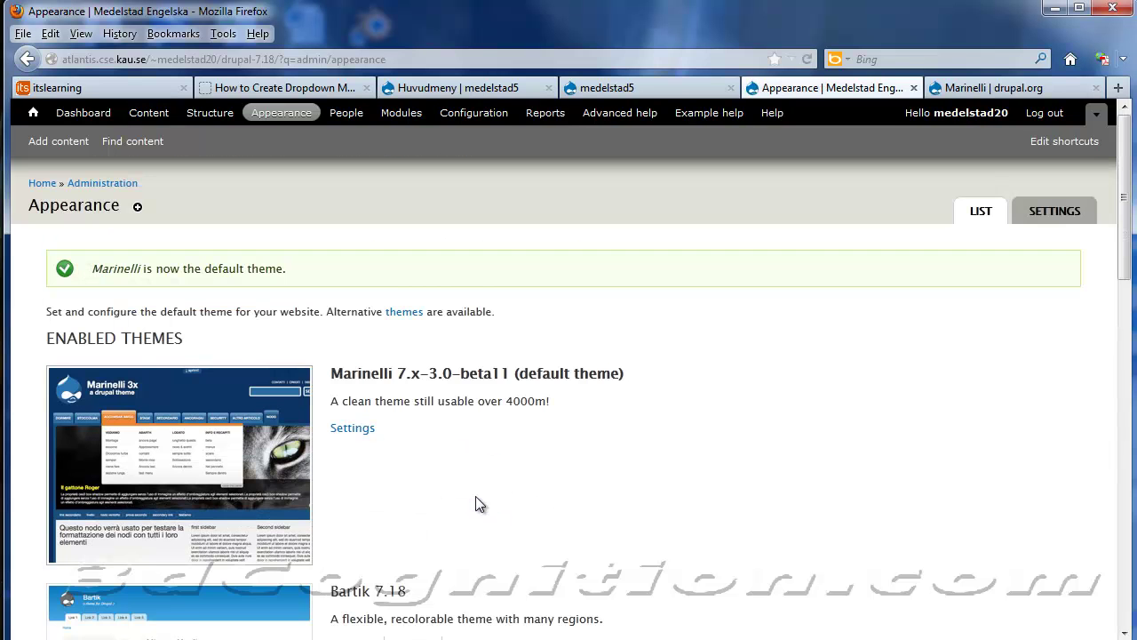
pyautogui.scroll(-1, 473, 407)
pyautogui.scroll(-2, 474, 407)
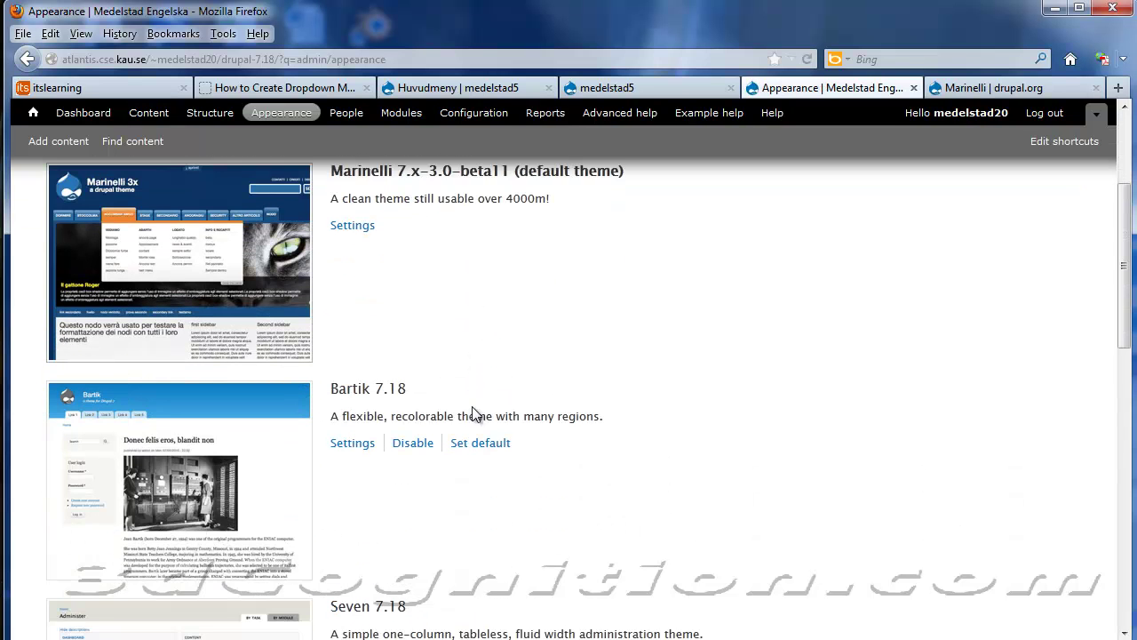
pyautogui.scroll(2, 472, 407)
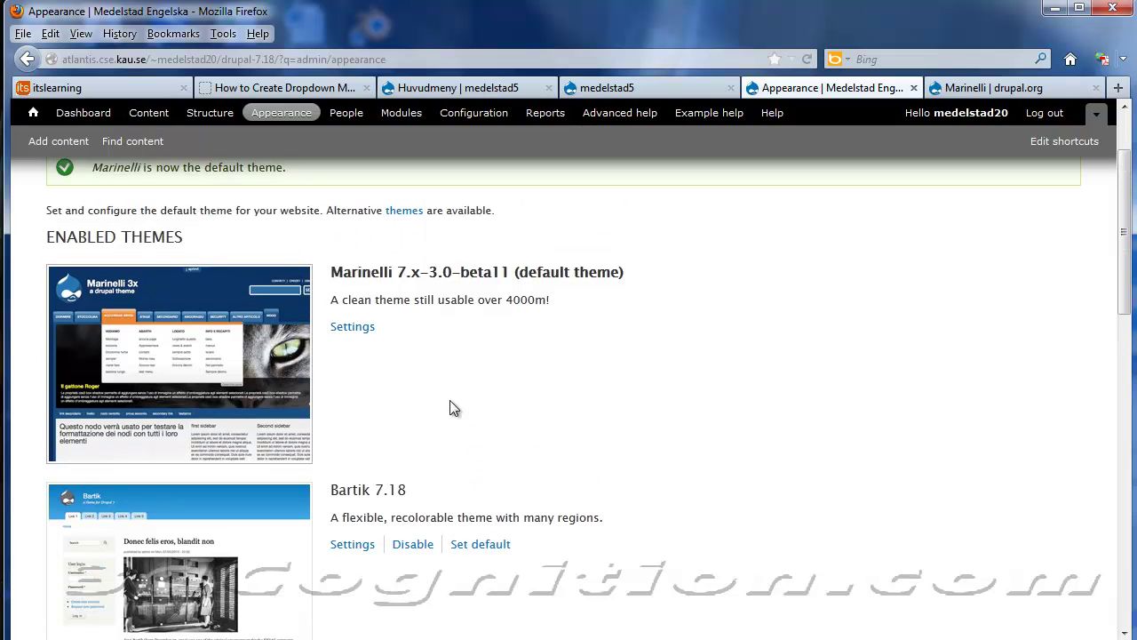
# Open Marinelli's settings and look through its six banner slideshow images
pyautogui.click(351, 327)
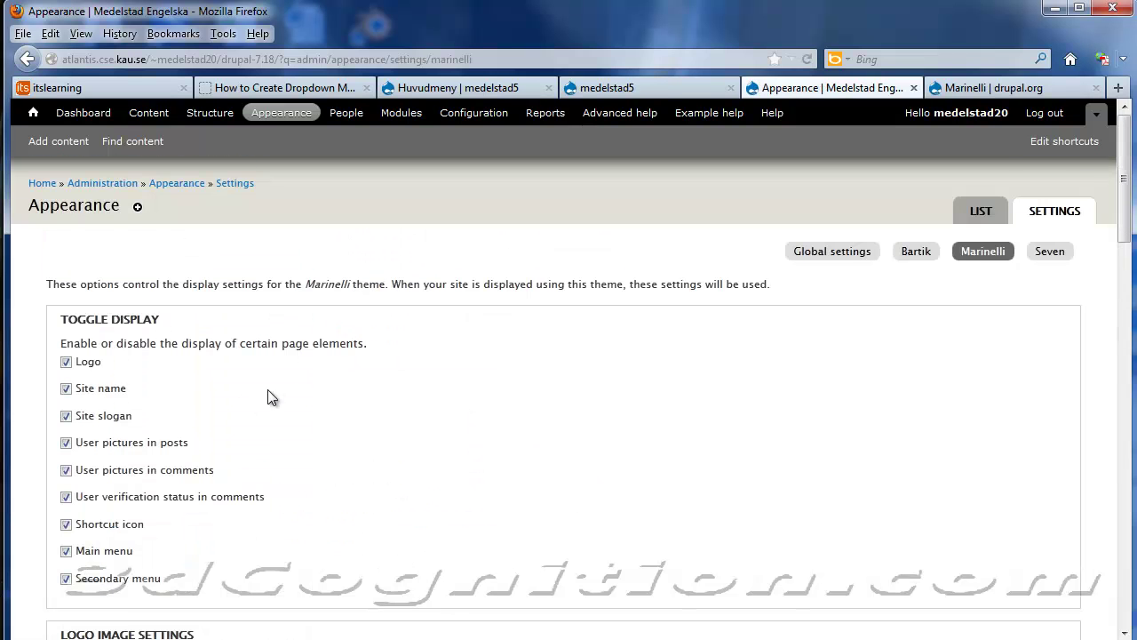
pyautogui.scroll(-6, 301, 394)
pyautogui.scroll(-5, 301, 394)
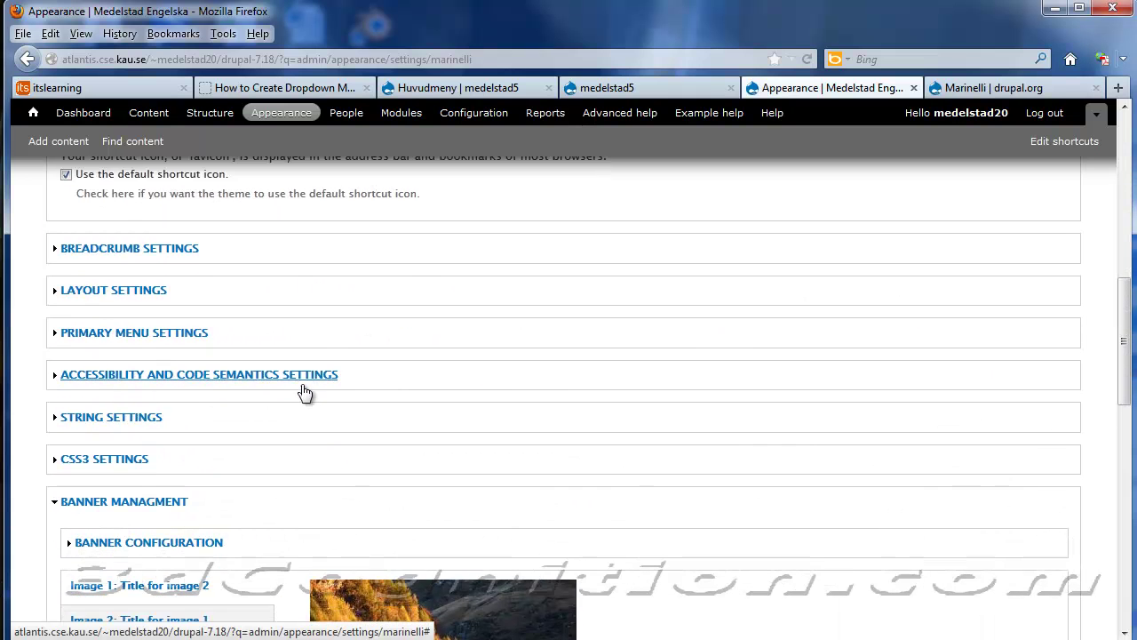
pyautogui.scroll(-4, 301, 390)
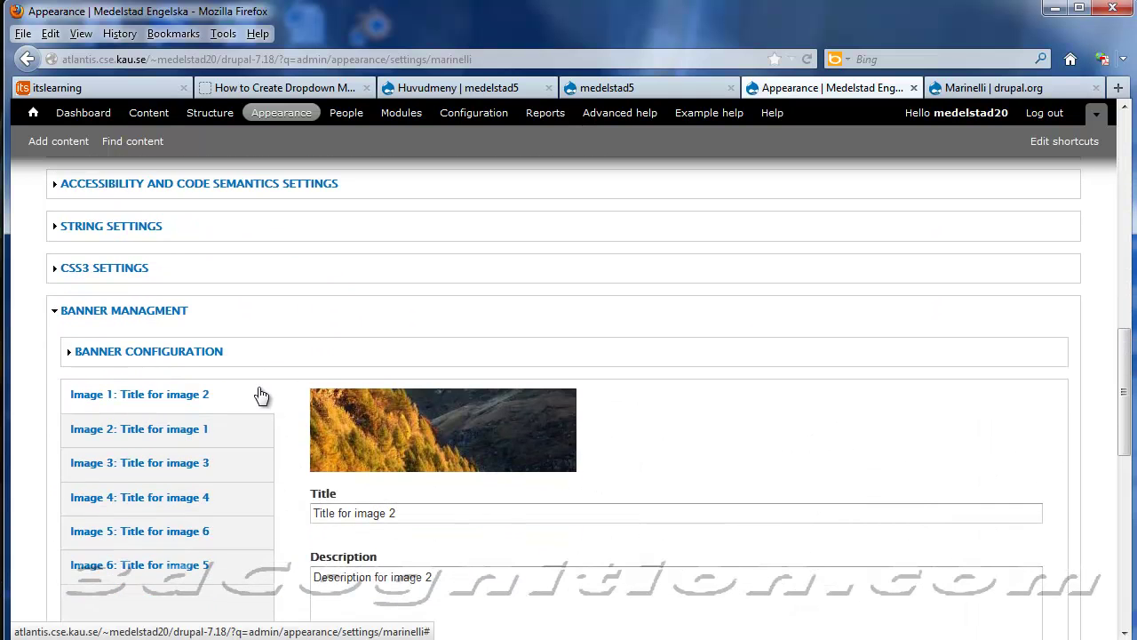
pyautogui.scroll(-6, 262, 394)
pyautogui.scroll(-7, 264, 397)
pyautogui.scroll(15, 264, 397)
pyautogui.scroll(1, 173, 399)
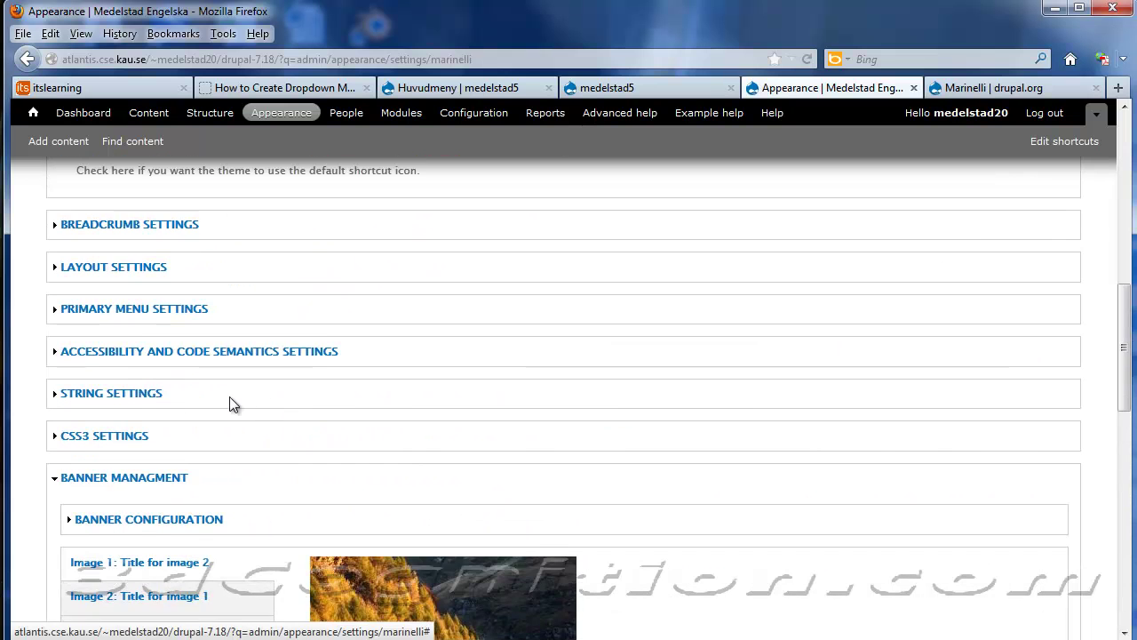
pyautogui.scroll(3, 219, 393)
pyautogui.scroll(6, 233, 386)
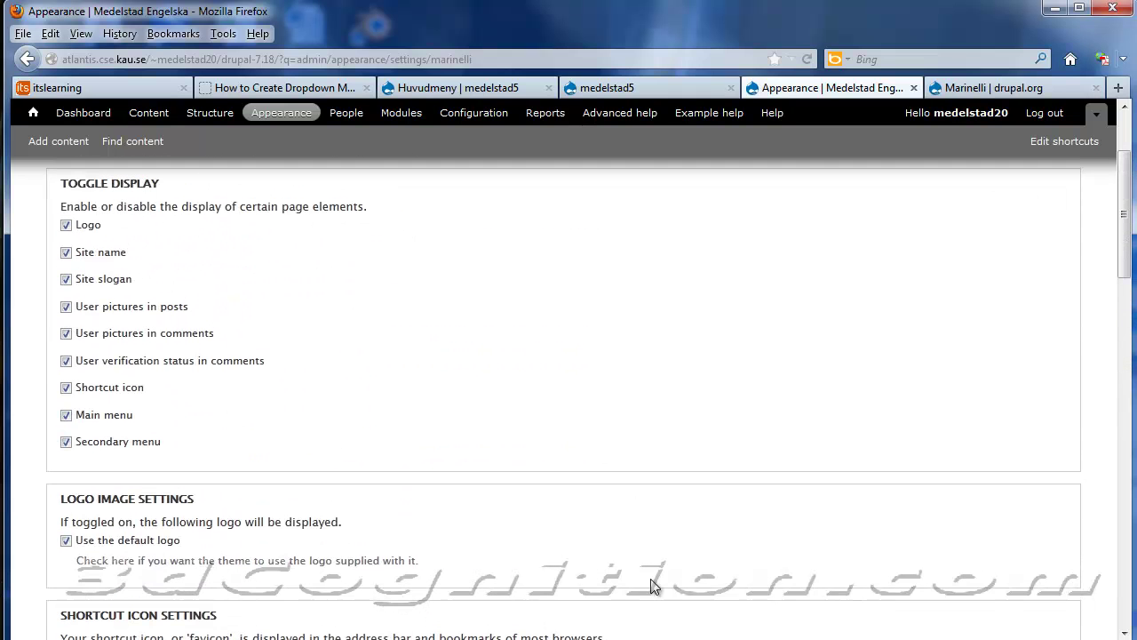
pyautogui.scroll(-10, 906, 626)
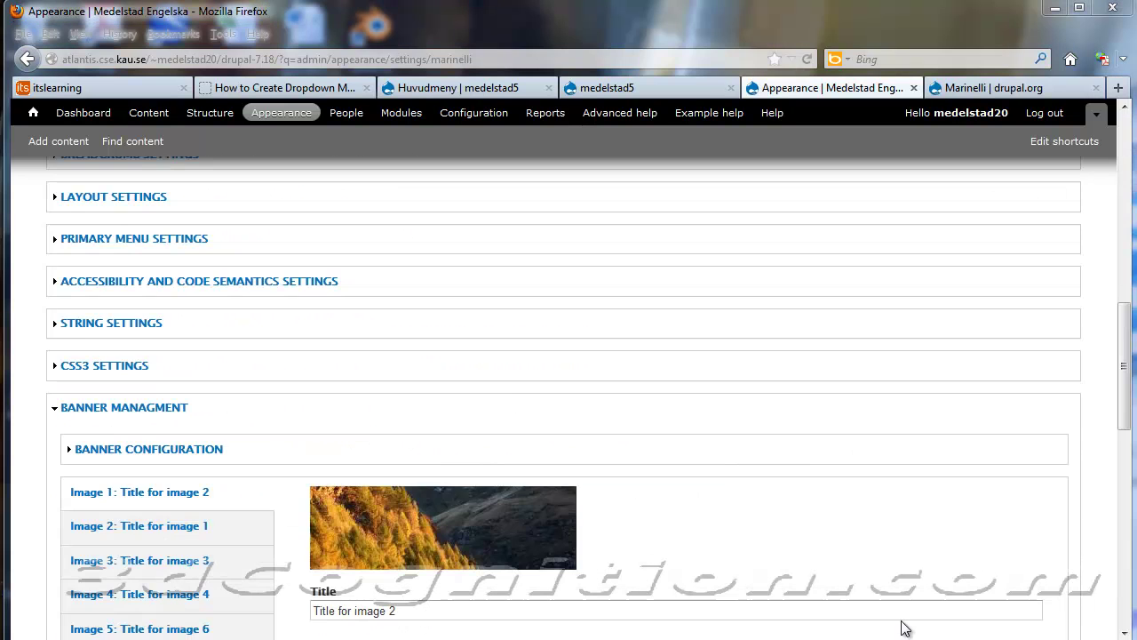
# Set Marinelli's primary links to Mega Drop Down, sourced from the Main menu
pyautogui.click(191, 239)
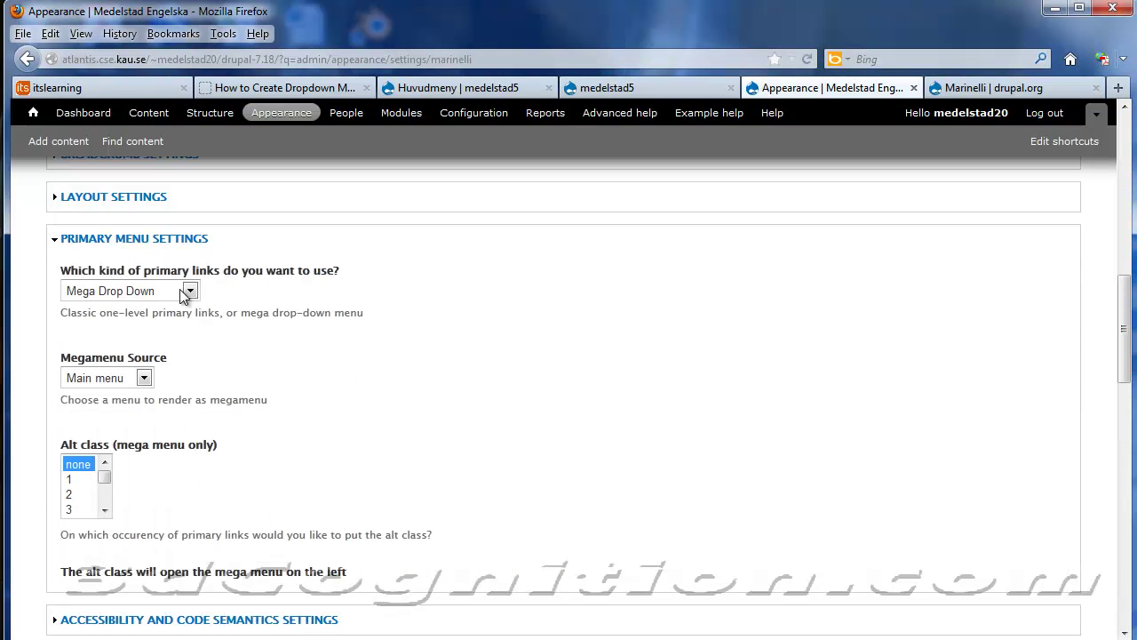
pyautogui.click(190, 291)
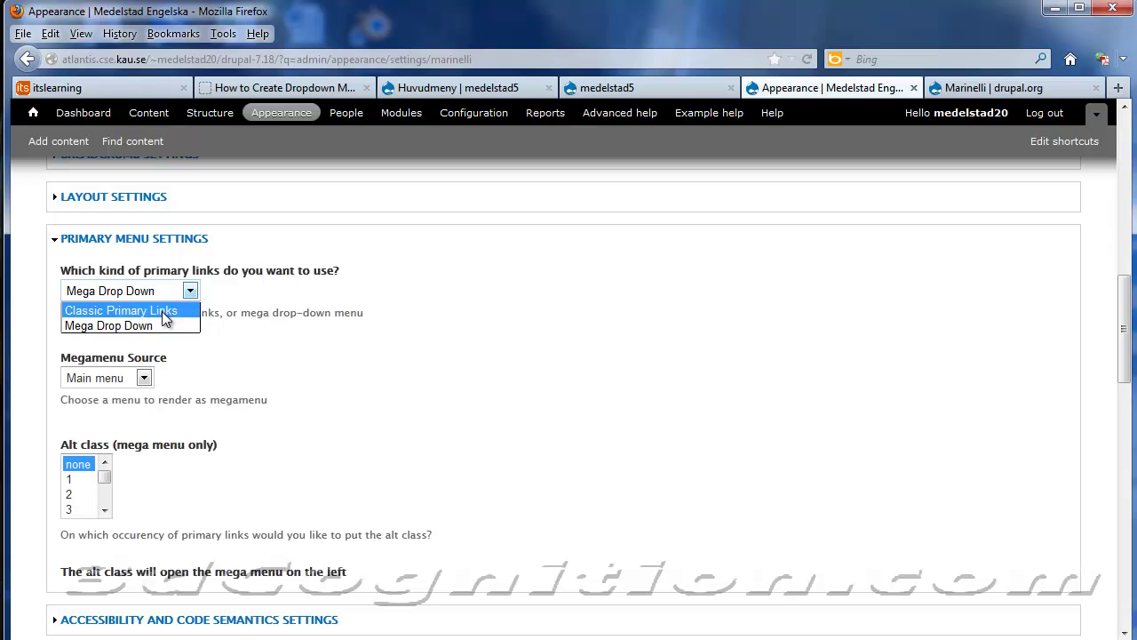
pyautogui.click(162, 309)
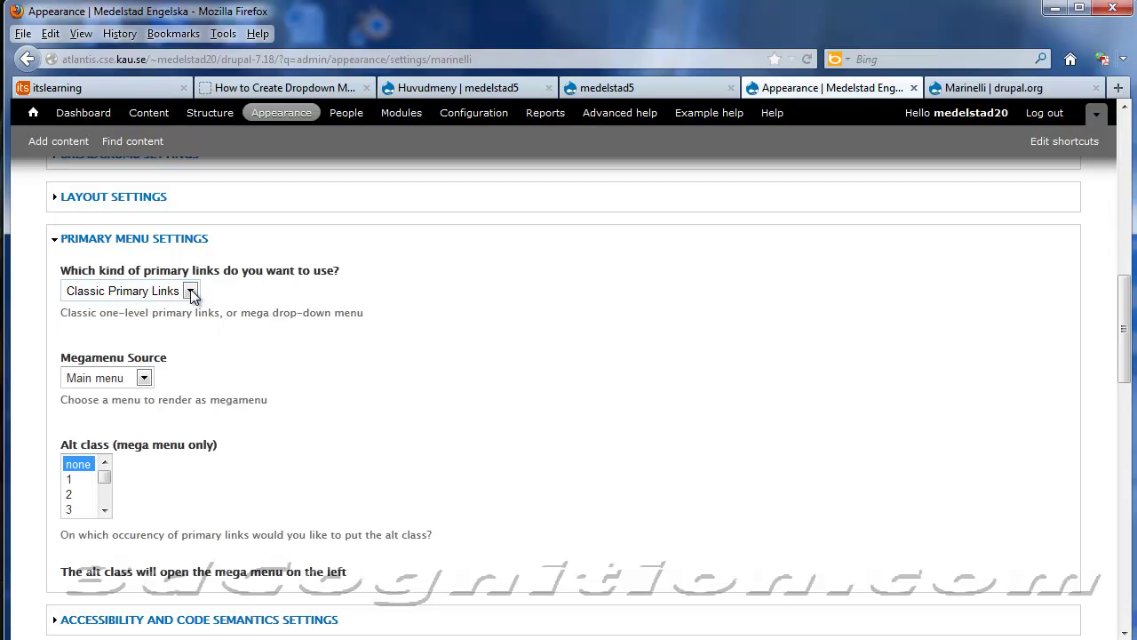
pyautogui.click(191, 291)
pyautogui.click(152, 325)
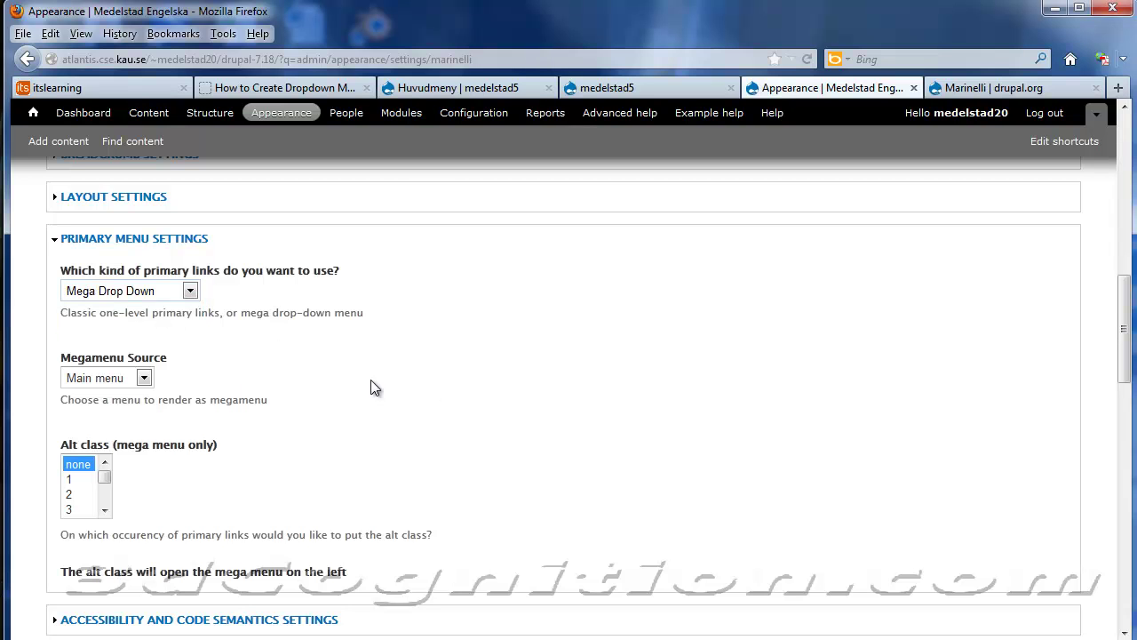
pyautogui.click(144, 378)
pyautogui.click(144, 378)
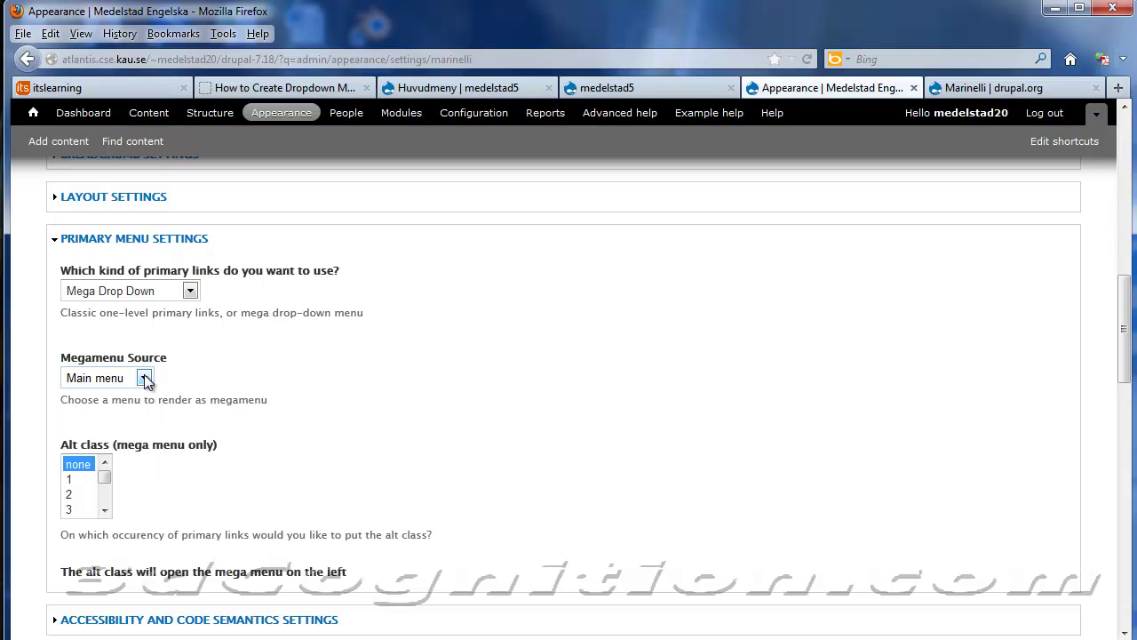
pyautogui.scroll(-6, 378, 430)
pyautogui.scroll(2, 266, 355)
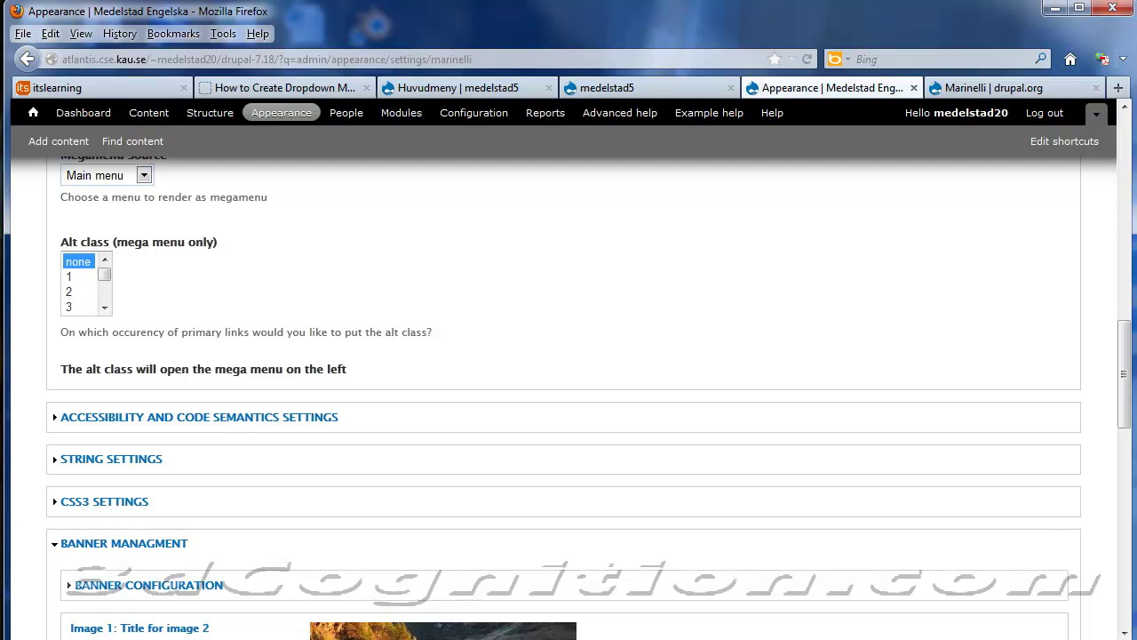
# Save the Marinelli configuration and view the front page with its banner slideshow
pyautogui.click(964, 427)
pyautogui.scroll(15, 965, 418)
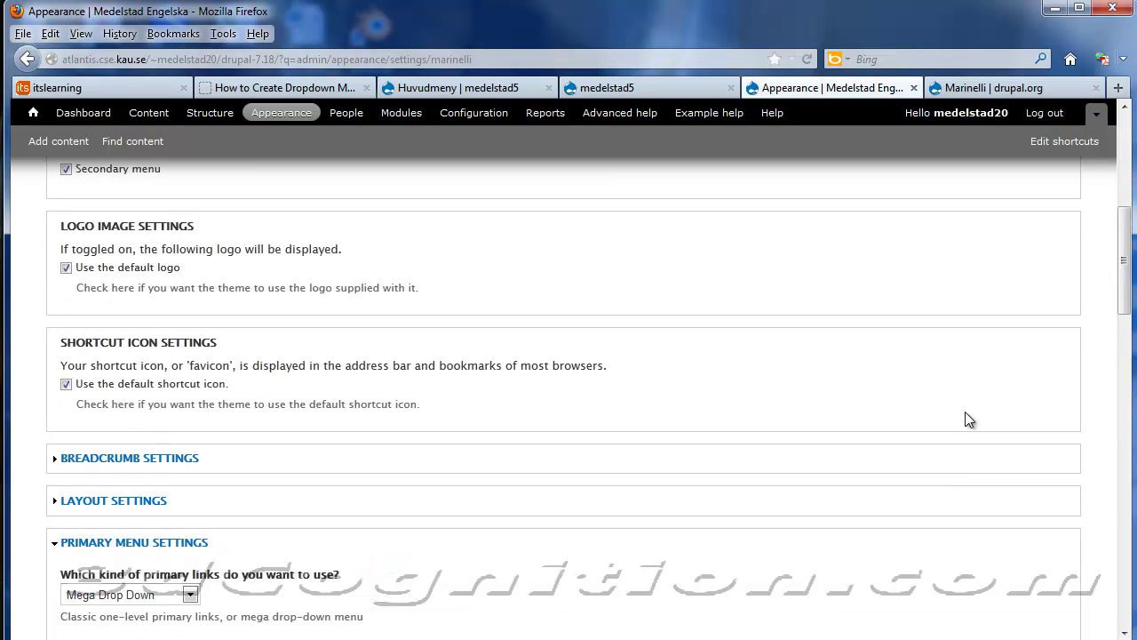
pyautogui.scroll(-20, 524, 446)
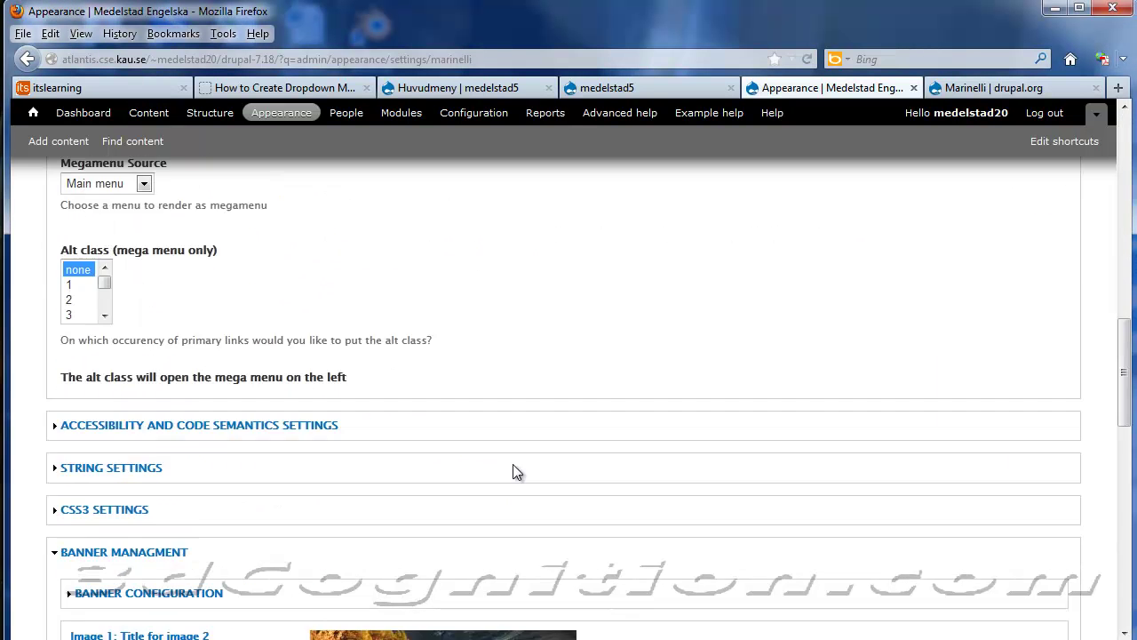
pyautogui.scroll(-6, 395, 503)
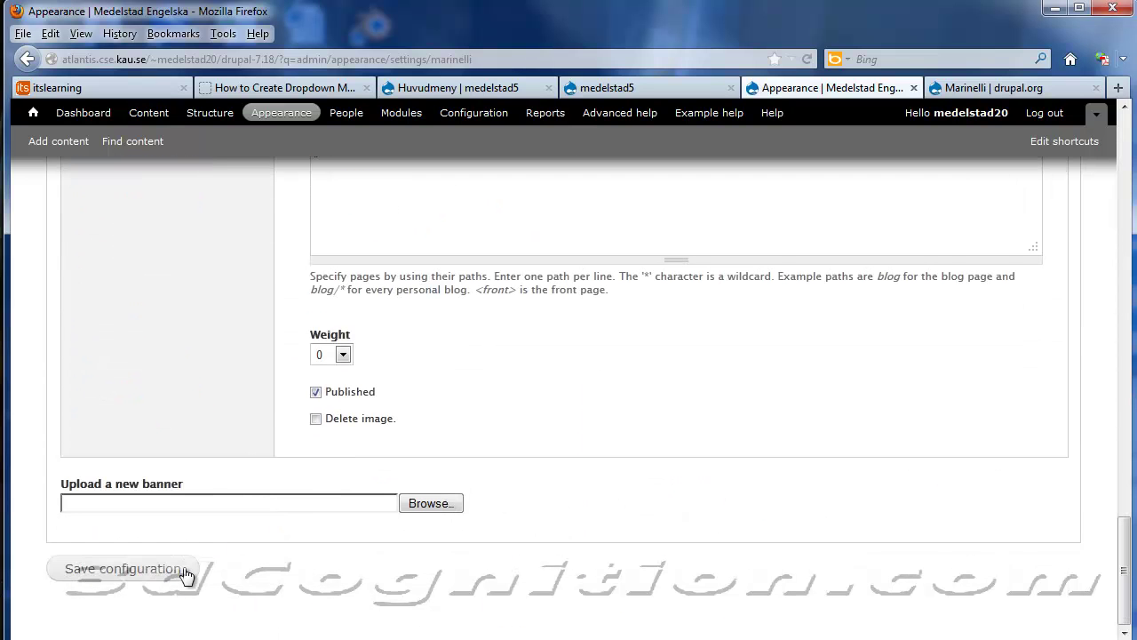
pyautogui.click(182, 569)
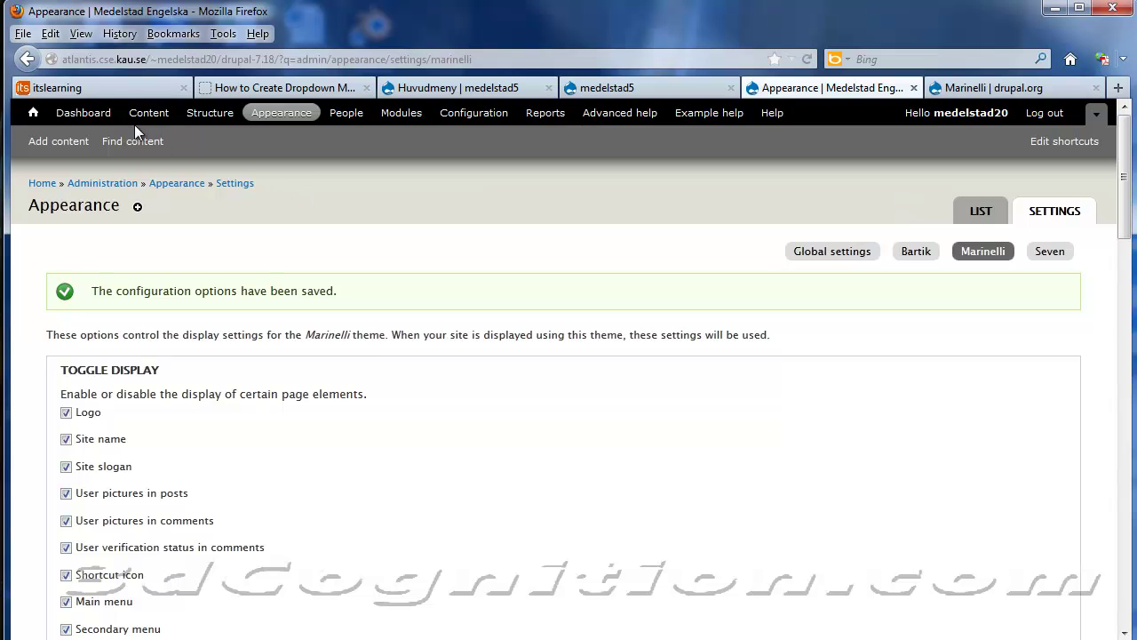
pyautogui.click(32, 115)
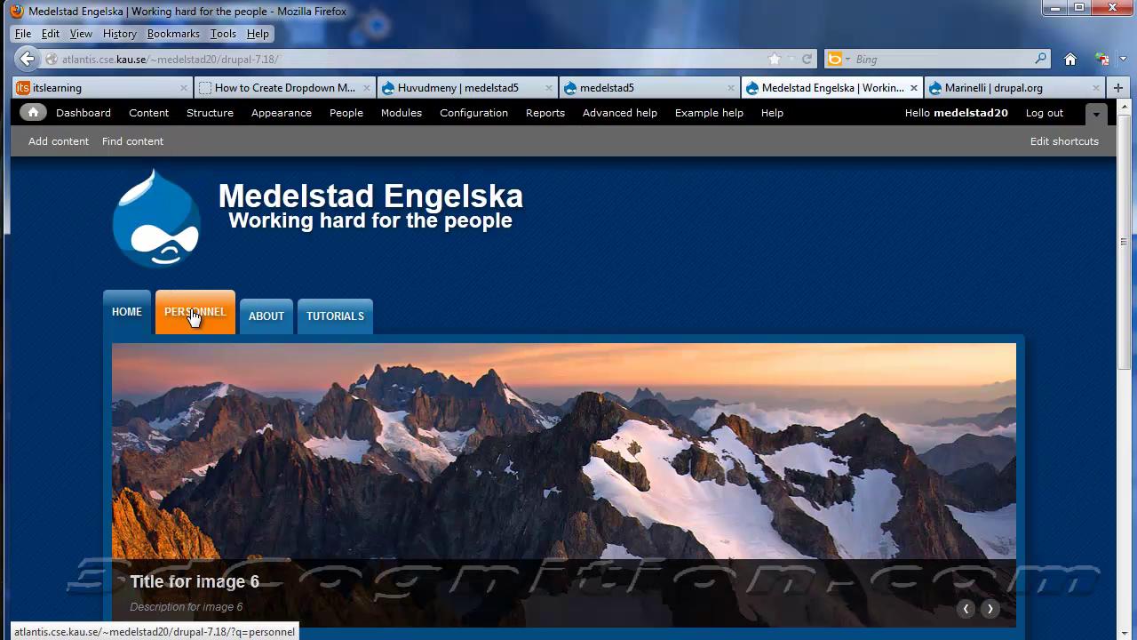
pyautogui.moveTo(335, 315)
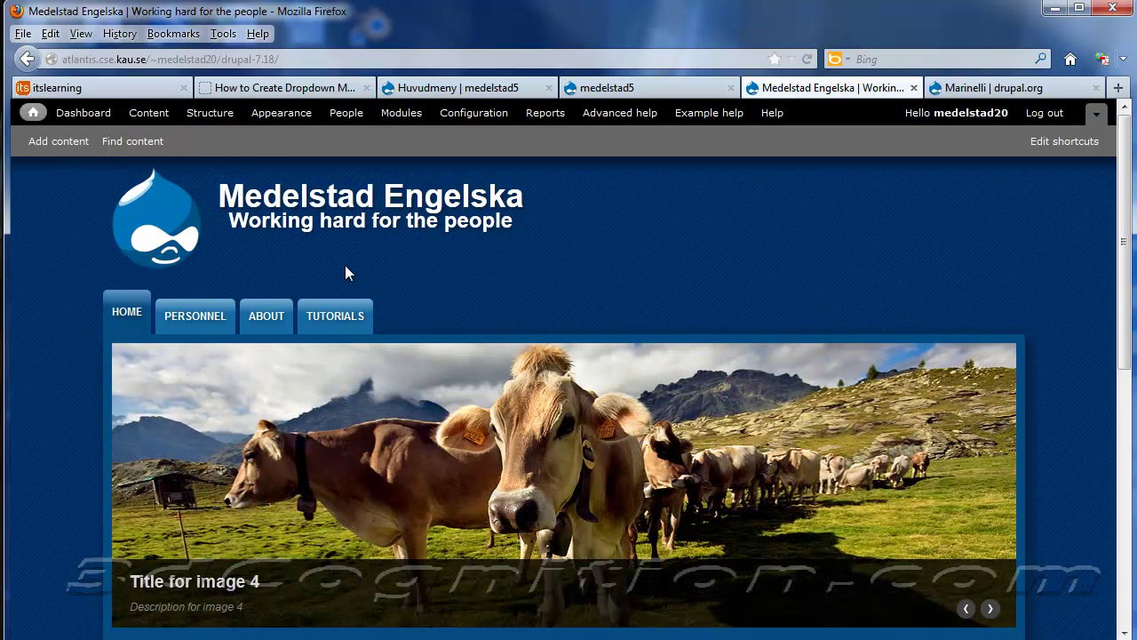
# Start a new basic page titled 'Drupal'
pyautogui.click(82, 143)
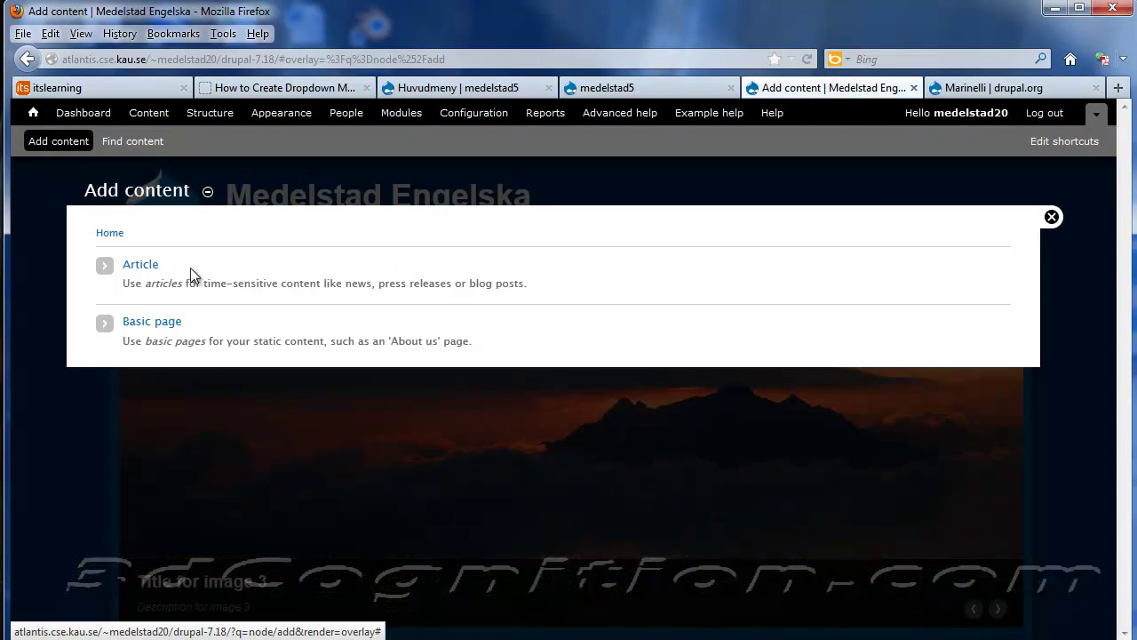
pyautogui.click(150, 325)
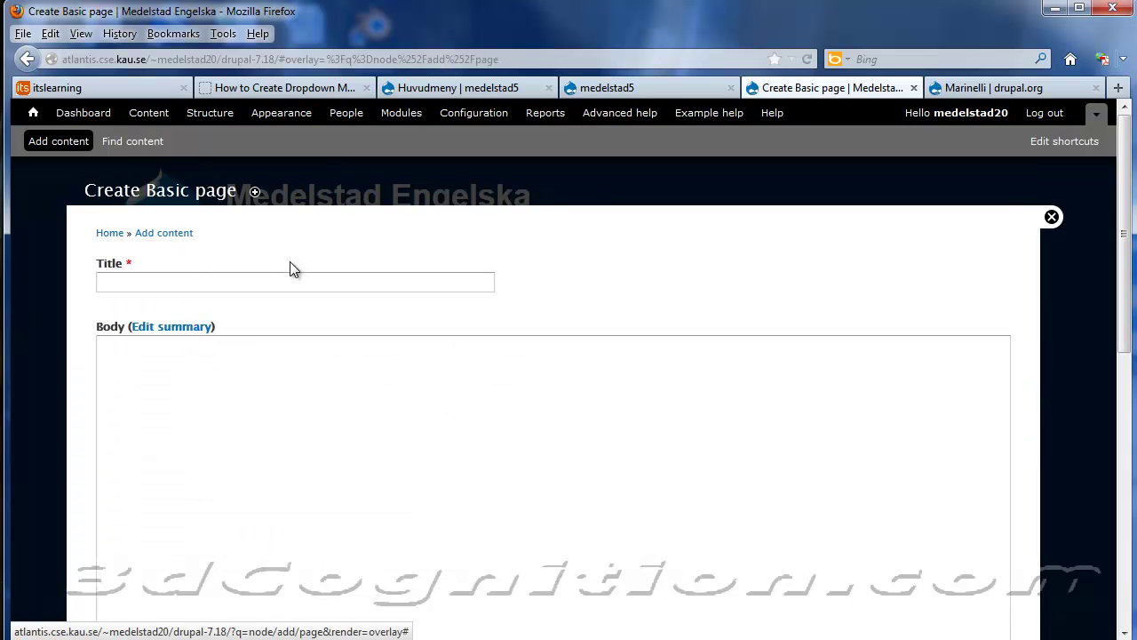
pyautogui.click(199, 281)
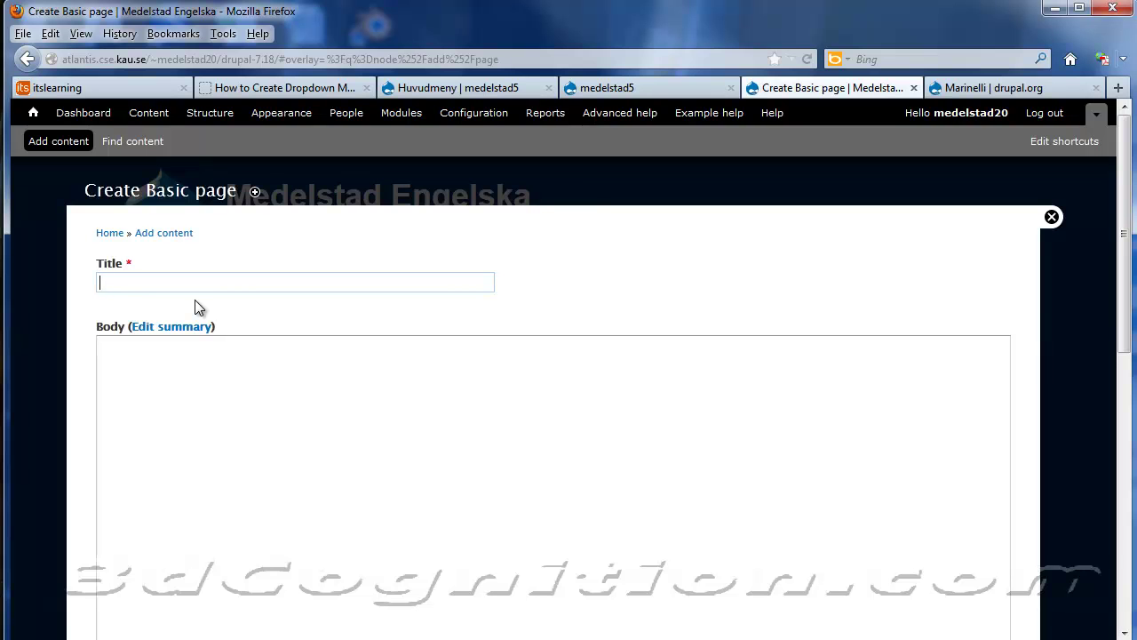
pyautogui.click(180, 344)
# Give the page a menu link under Tutorials and save it
pyautogui.scroll(-10, 450, 376)
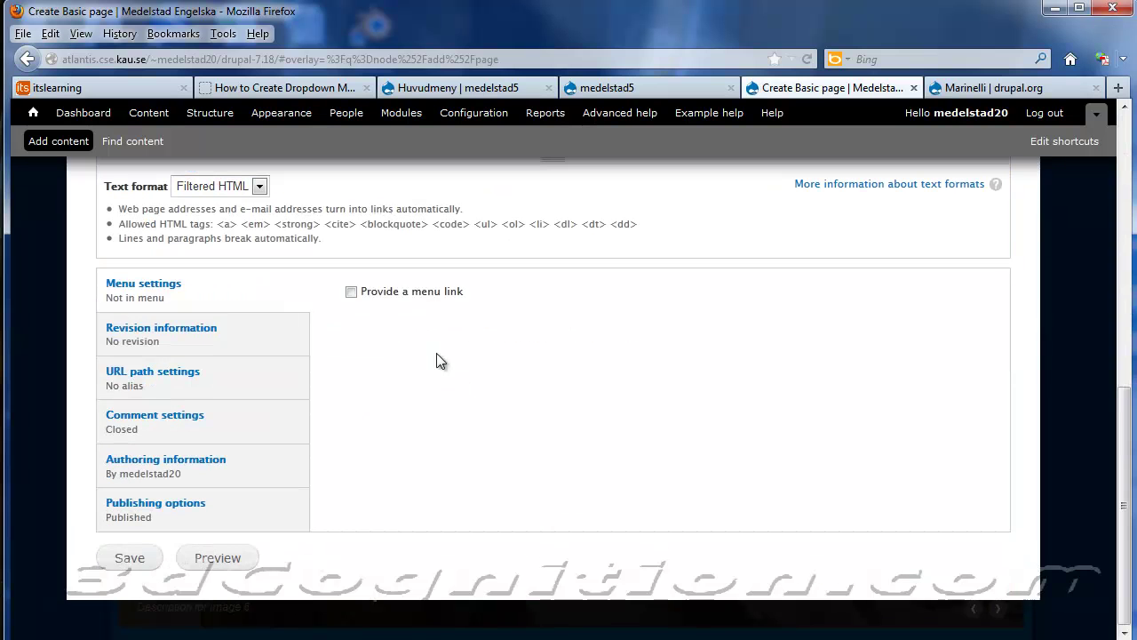
pyautogui.click(351, 292)
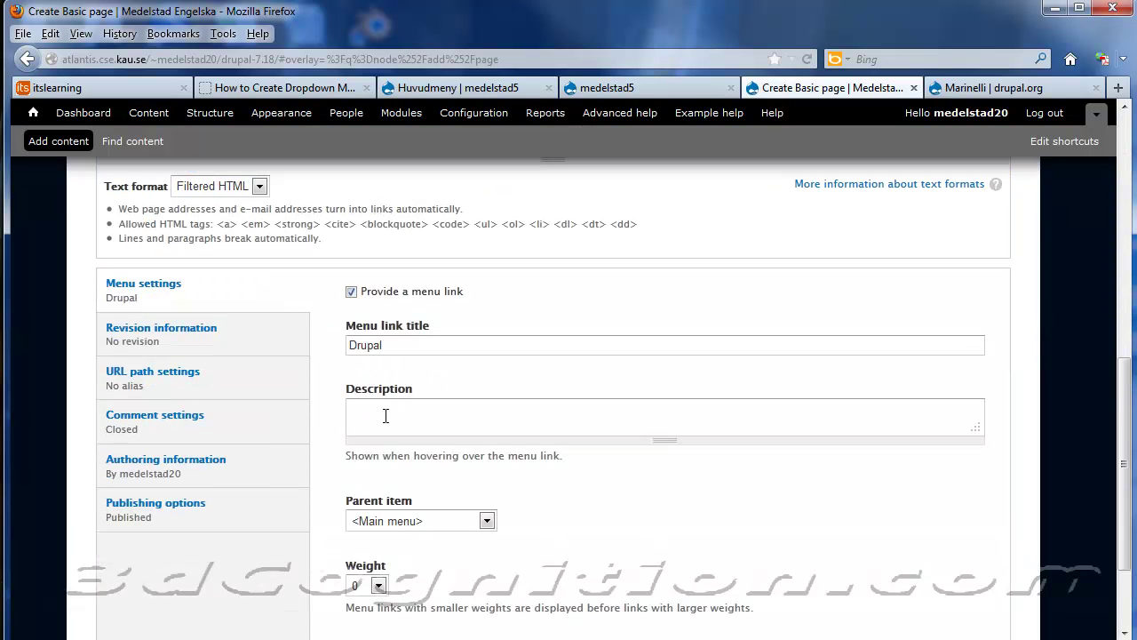
pyautogui.scroll(-2, 391, 410)
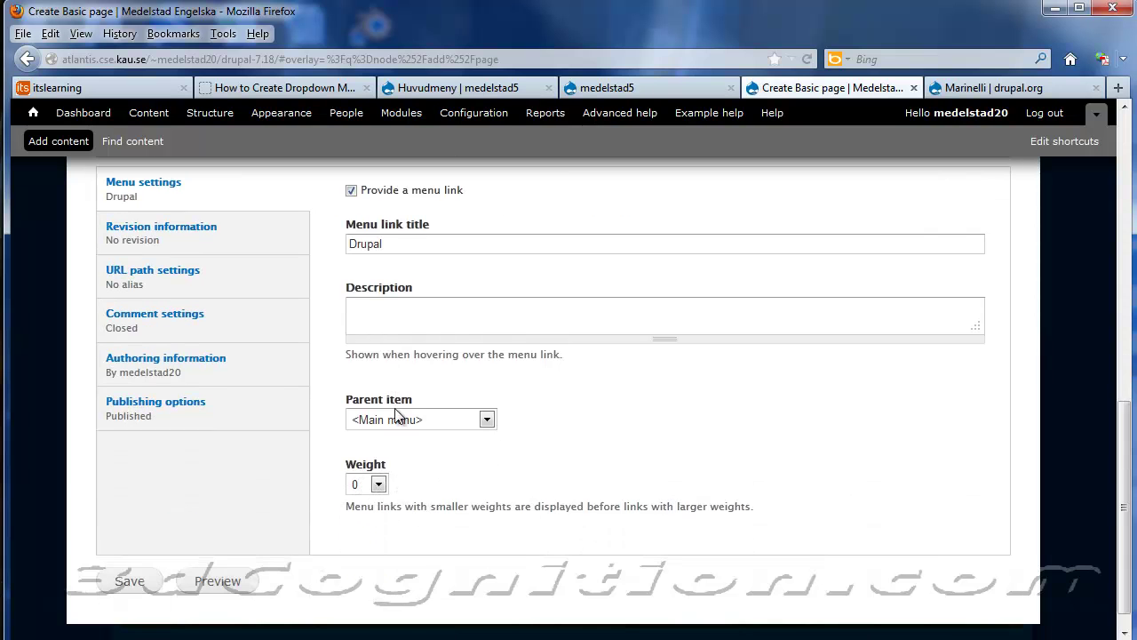
pyautogui.click(486, 421)
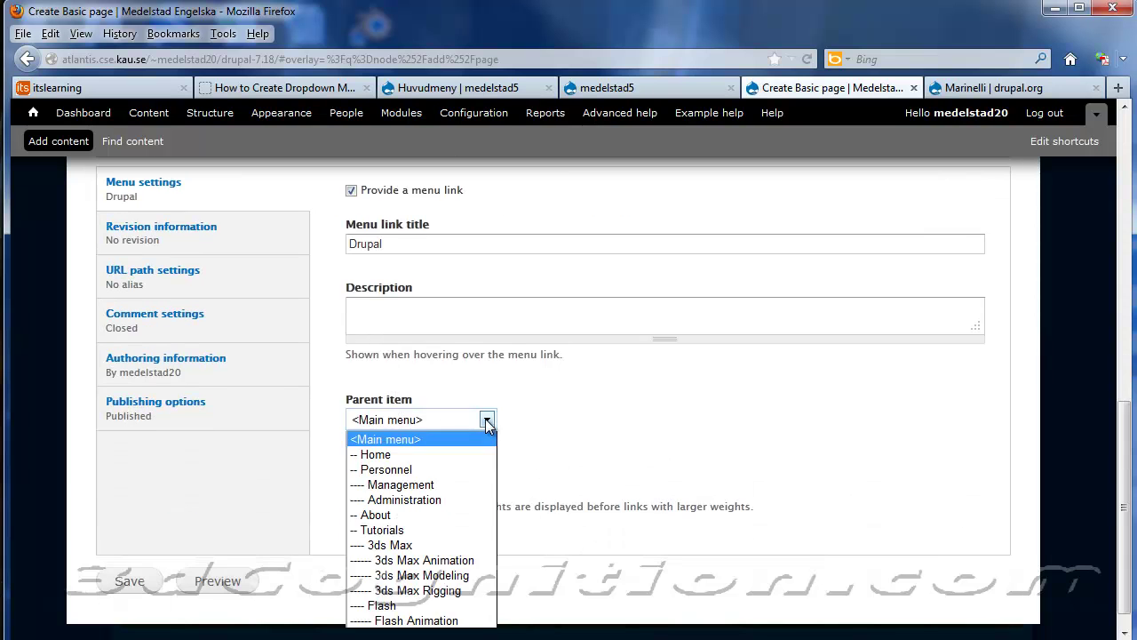
pyautogui.click(406, 530)
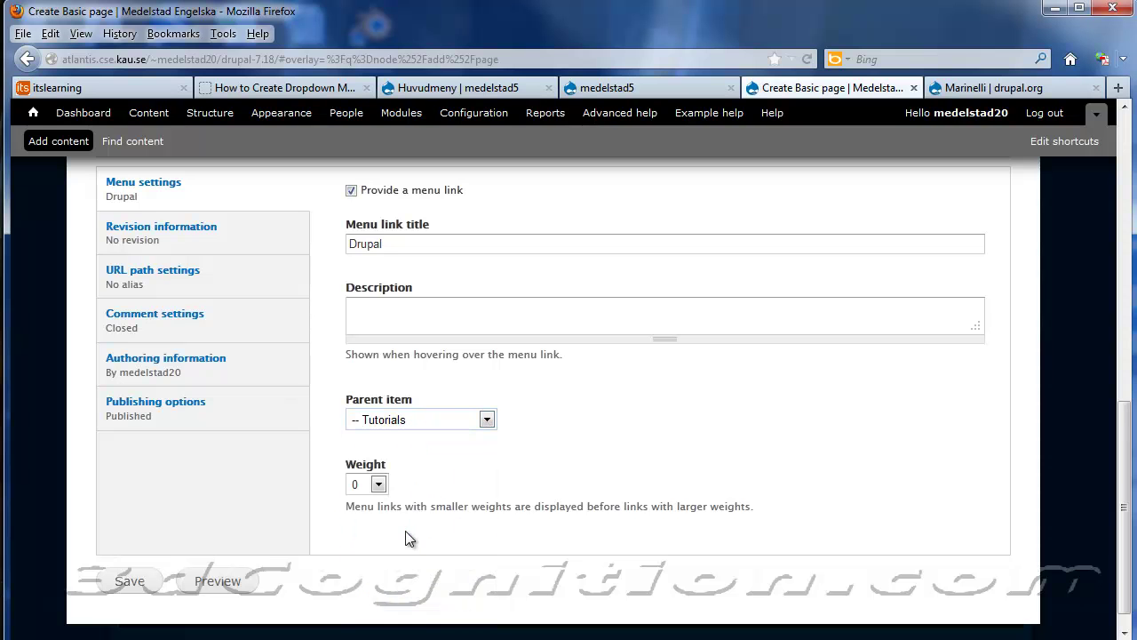
pyautogui.click(126, 582)
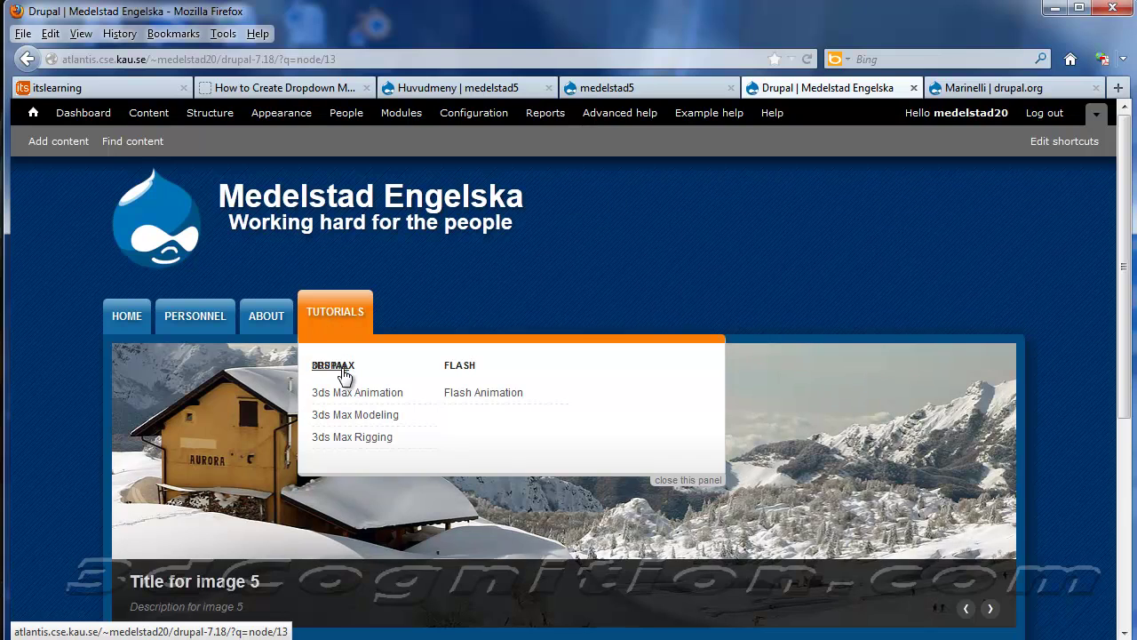
# Save the new basic page titled Drupal Layout
pyautogui.click(726, 112)
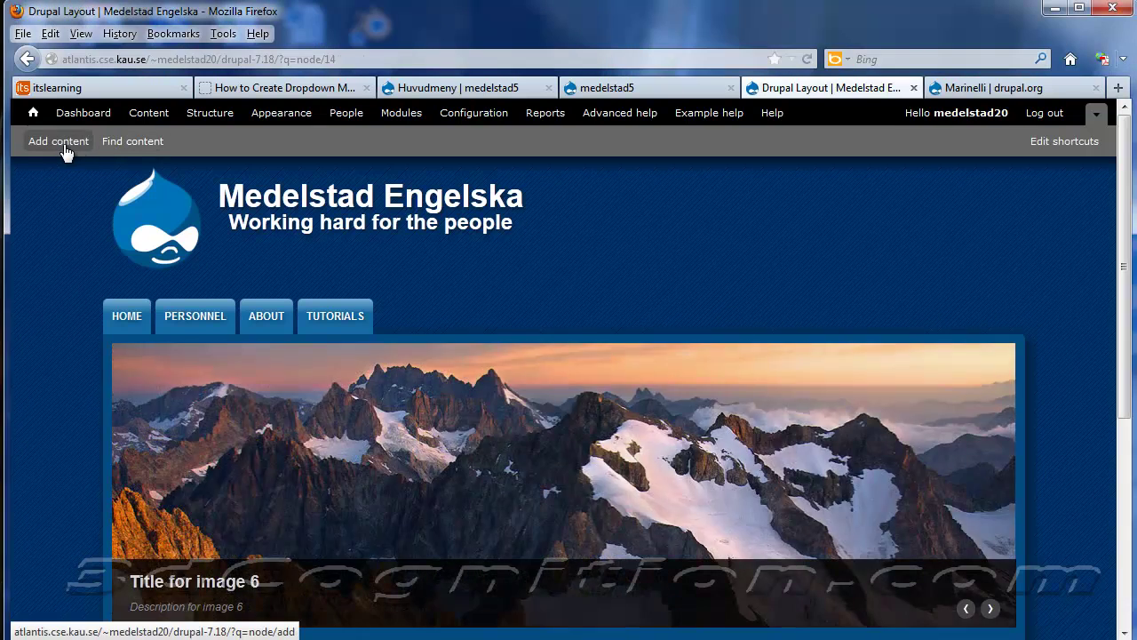
# Start a new Basic page titled 'Menu Customization'
pyautogui.click(59, 143)
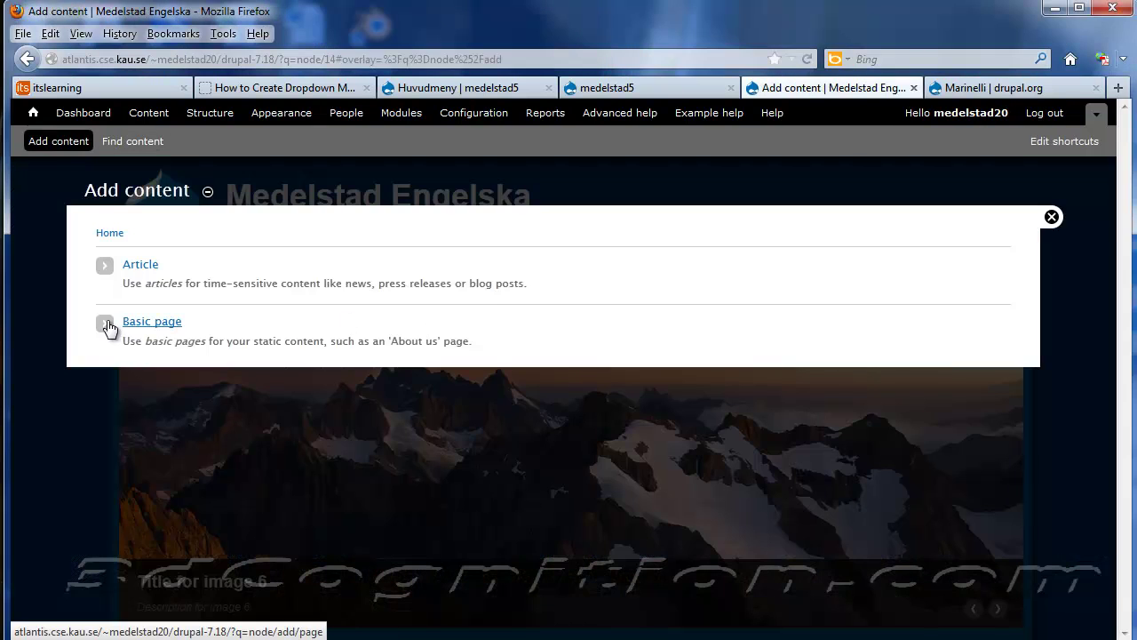
pyautogui.click(166, 327)
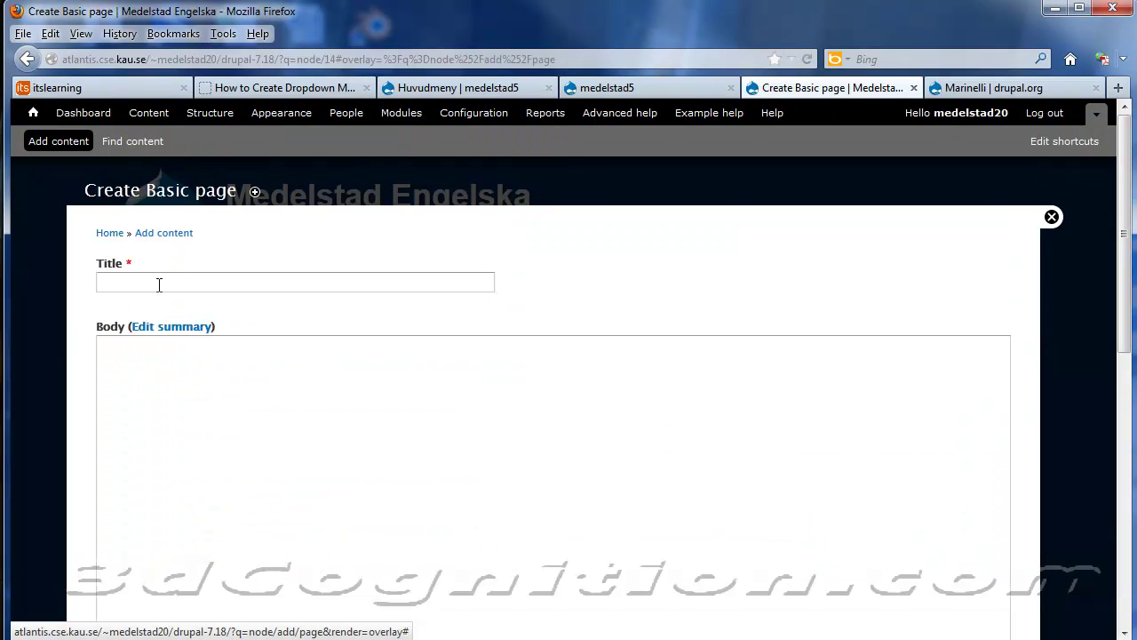
pyautogui.click(158, 283)
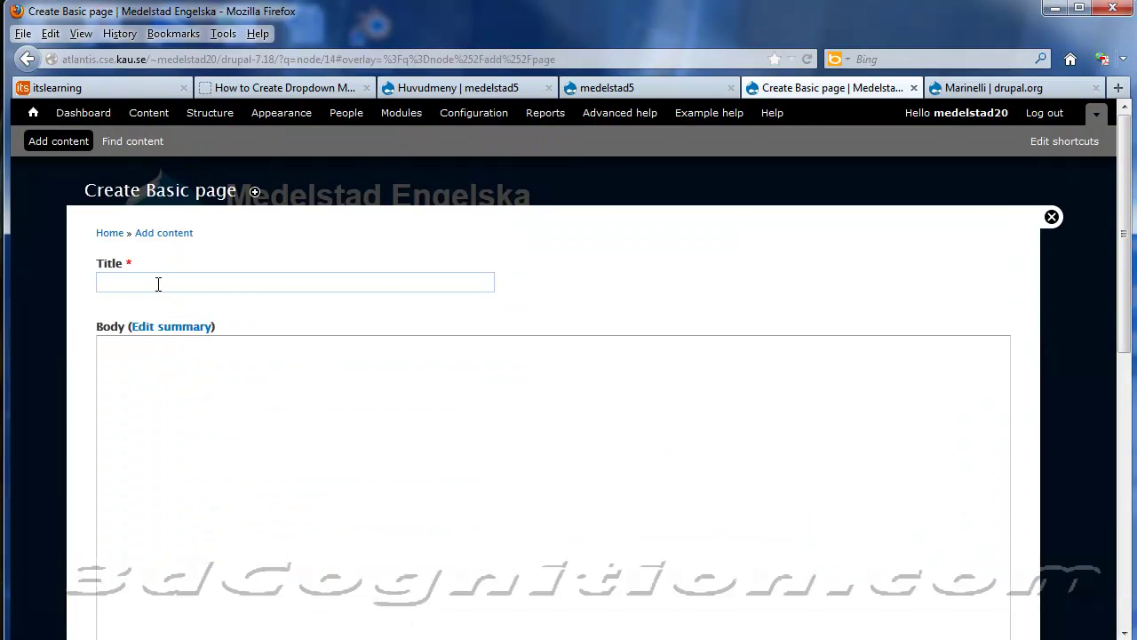
pyautogui.write('Menu Customization')
# Give it a menu link under the Drupal parent with weight 1, and save
pyautogui.scroll(-5, 317, 370)
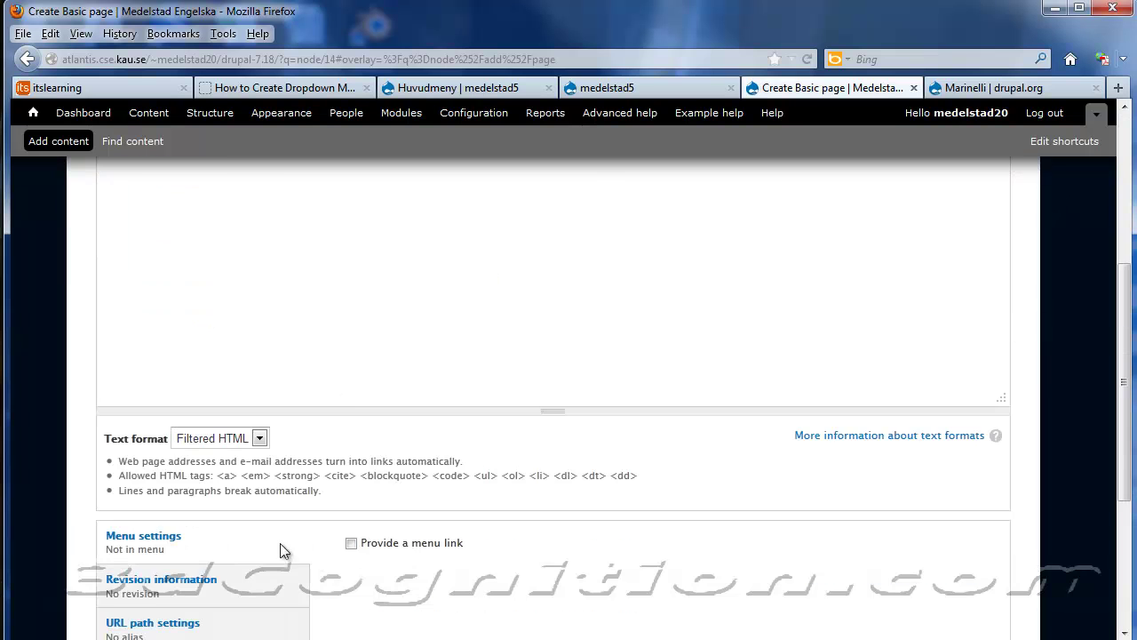
pyautogui.click(352, 543)
pyautogui.scroll(-7, 394, 432)
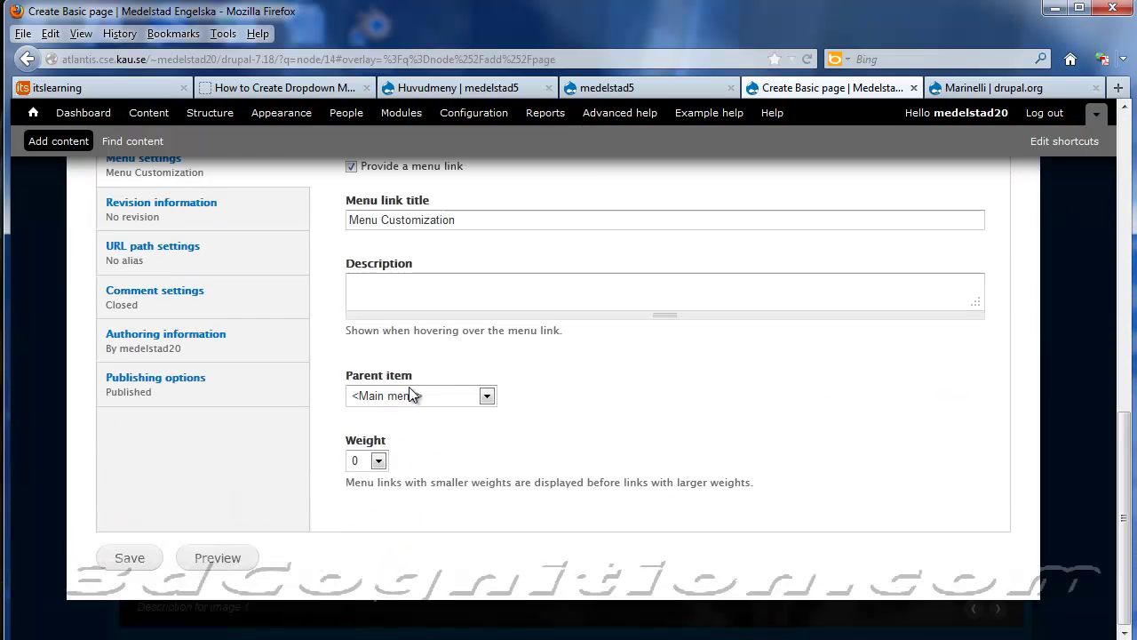
pyautogui.scroll(2, 410, 388)
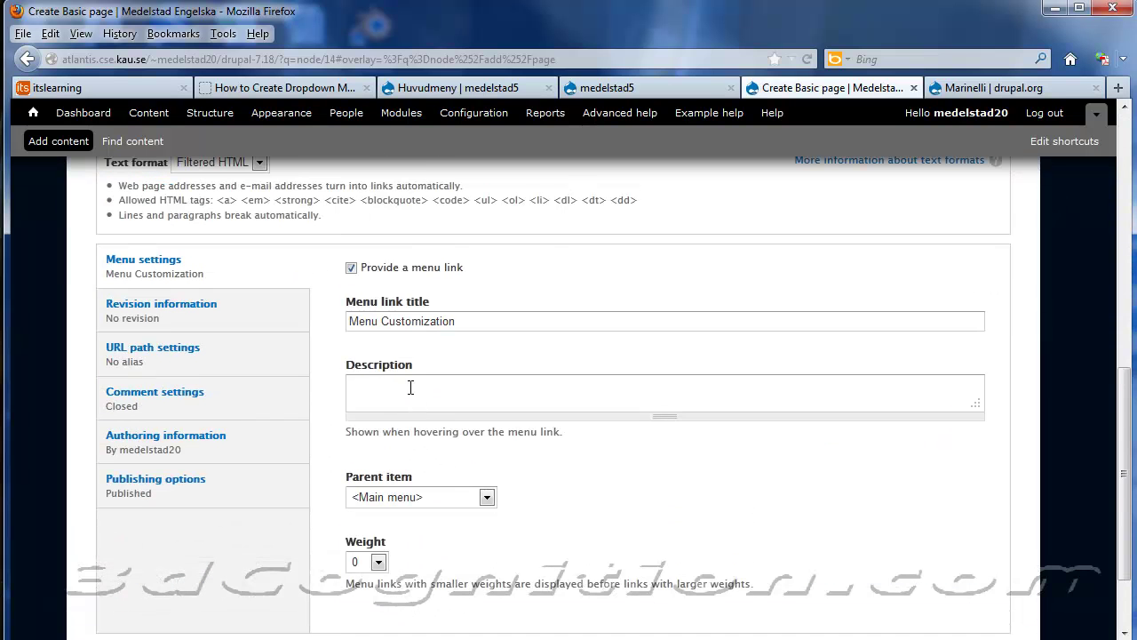
pyautogui.click(487, 497)
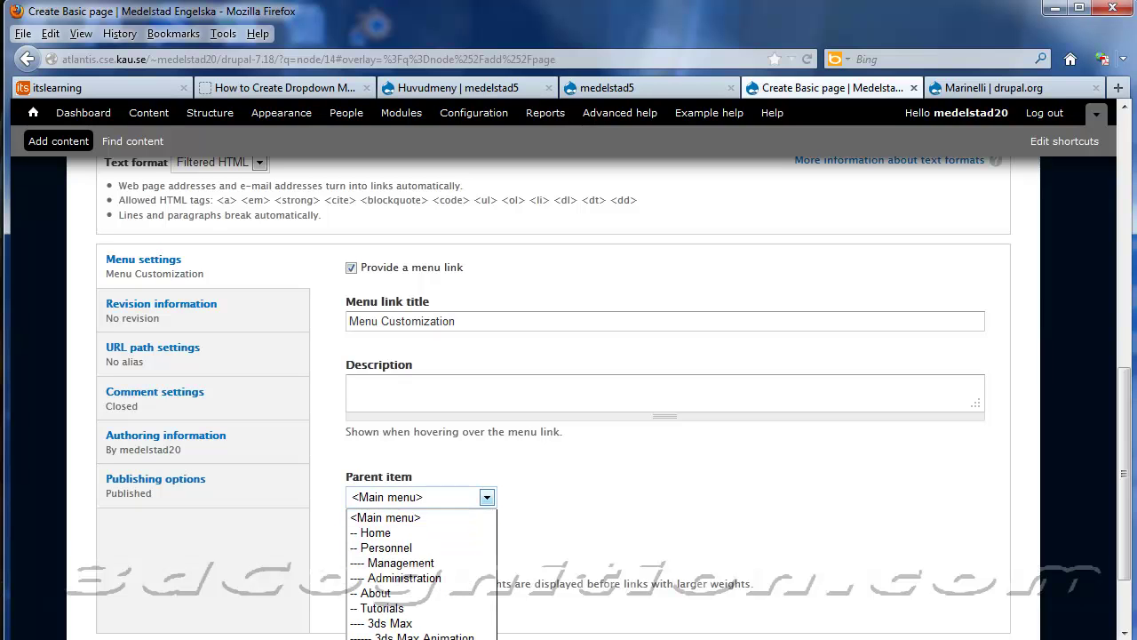
pyautogui.press('Return')
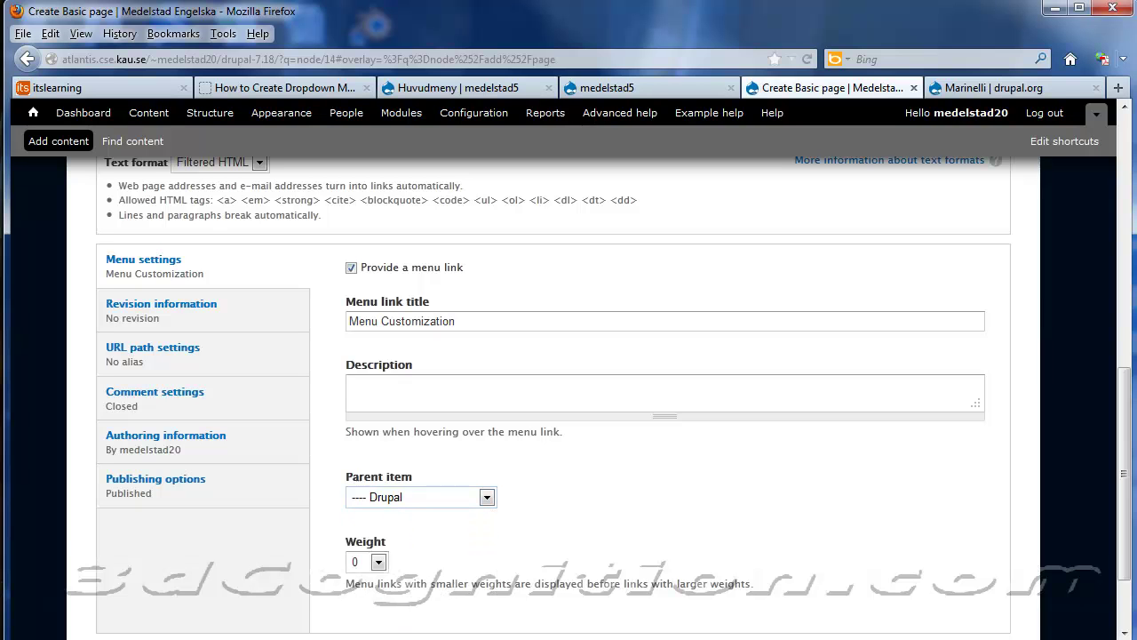
pyautogui.click(378, 563)
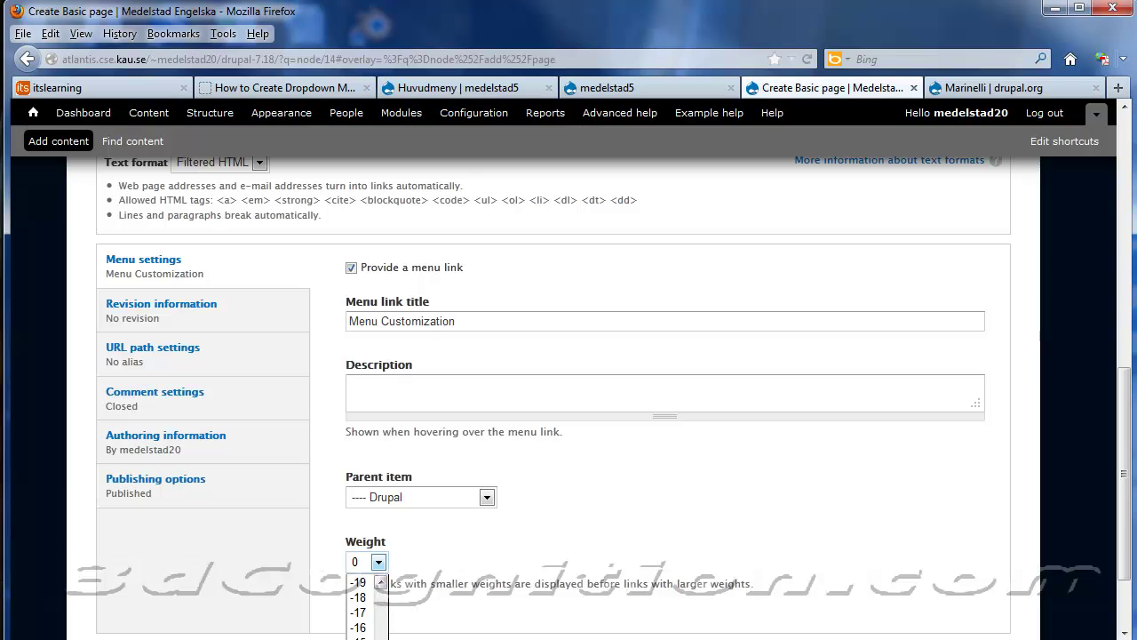
pyautogui.scroll(-4, 366, 608)
pyautogui.click(355, 636)
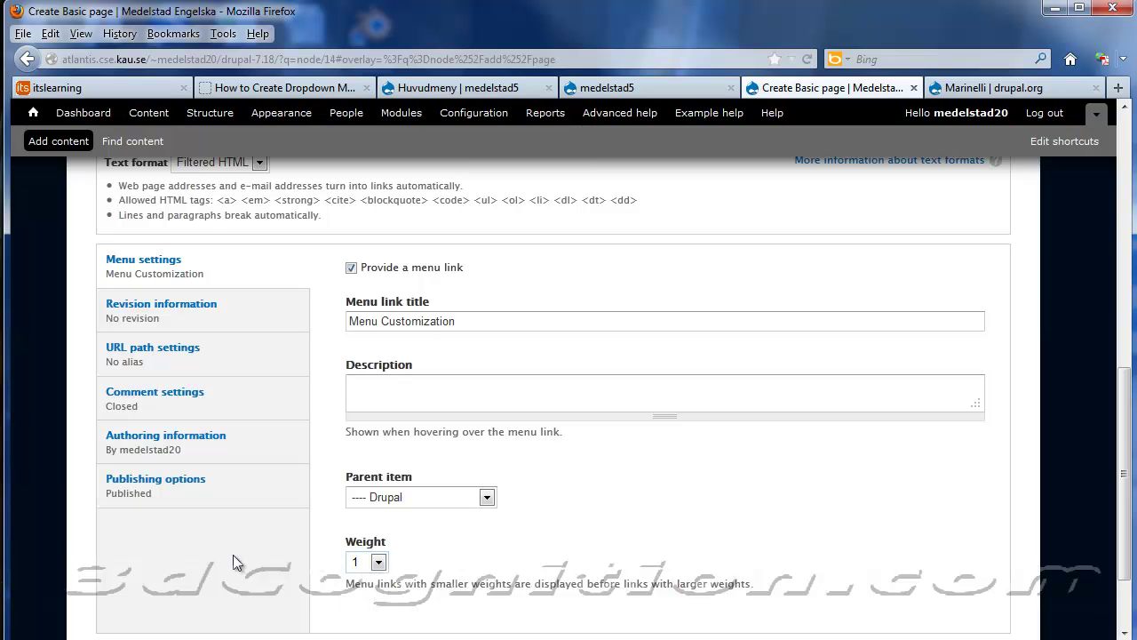
pyautogui.scroll(-2, 274, 525)
pyautogui.click(120, 559)
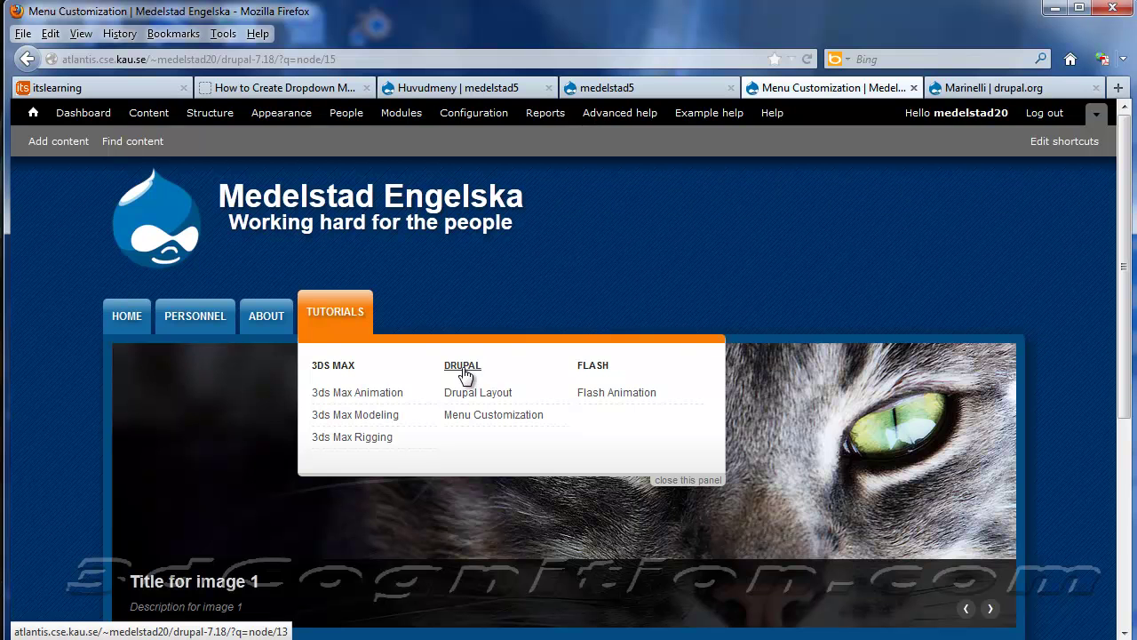
# Open Drupal Layout from the Tutorials drop-down and highlight node/14 in its address
pyautogui.click(474, 394)
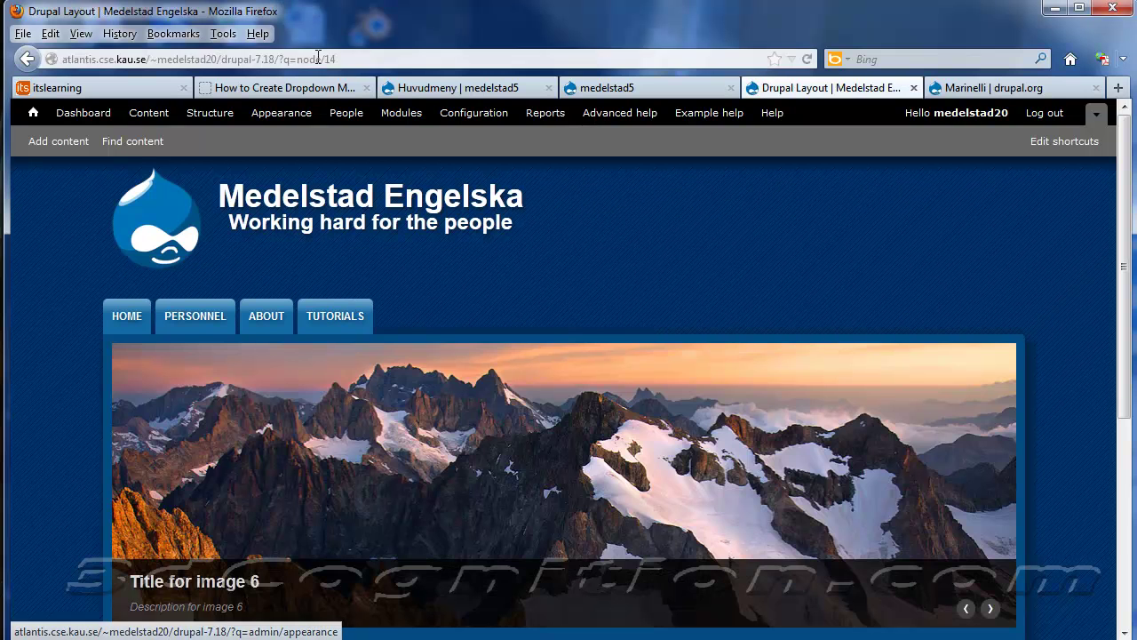
pyautogui.moveTo(336, 59); pyautogui.dragTo(275, 58)
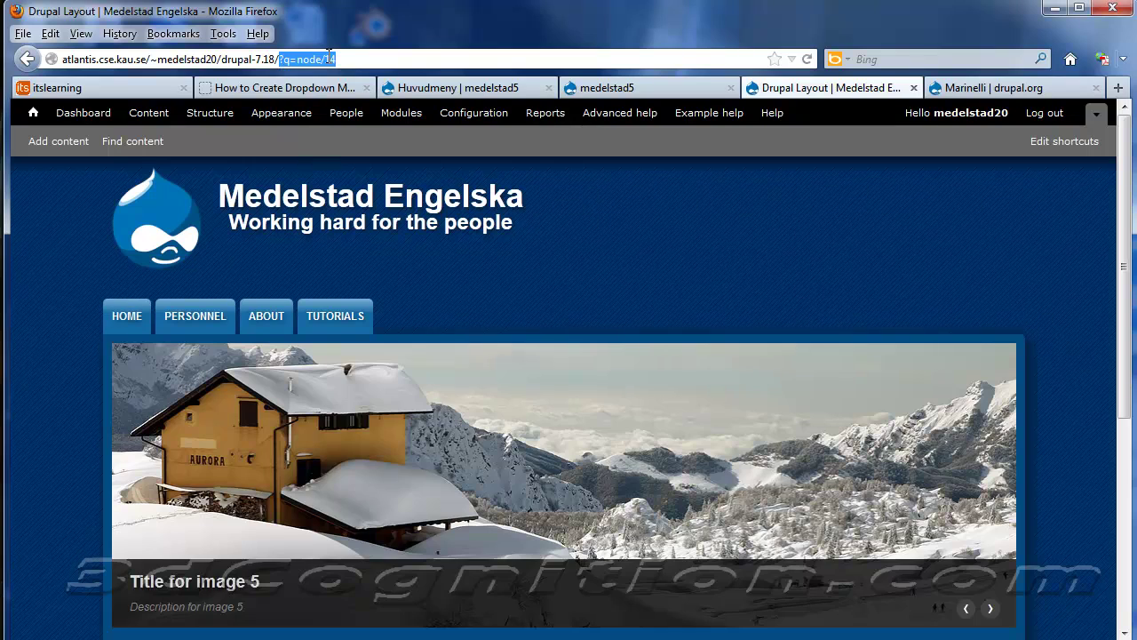
# In Find content, edit Drupal Layout and enter the URL alias 'drupal-layout'
pyautogui.click(143, 146)
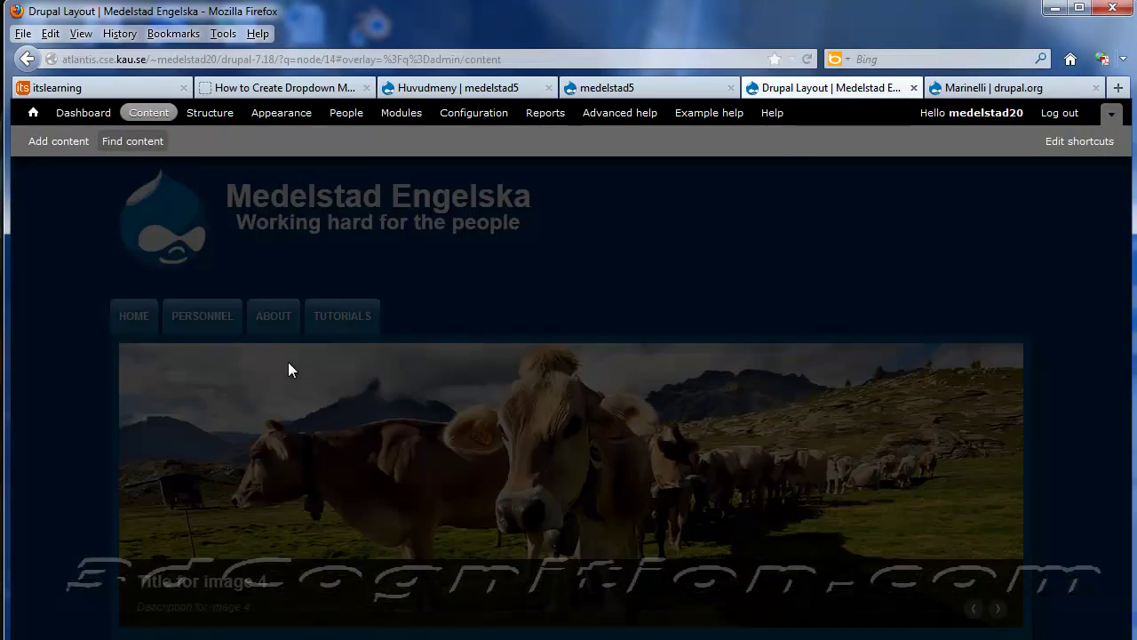
pyautogui.scroll(-2, 293, 386)
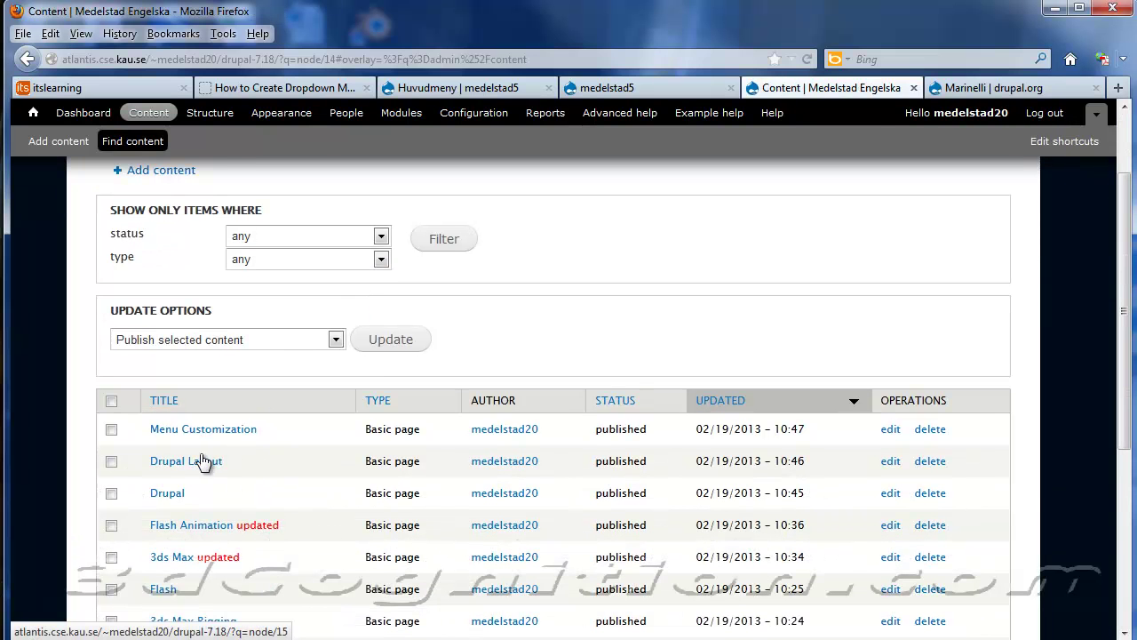
pyautogui.click(890, 461)
pyautogui.scroll(-10, 395, 392)
pyautogui.scroll(-3, 395, 392)
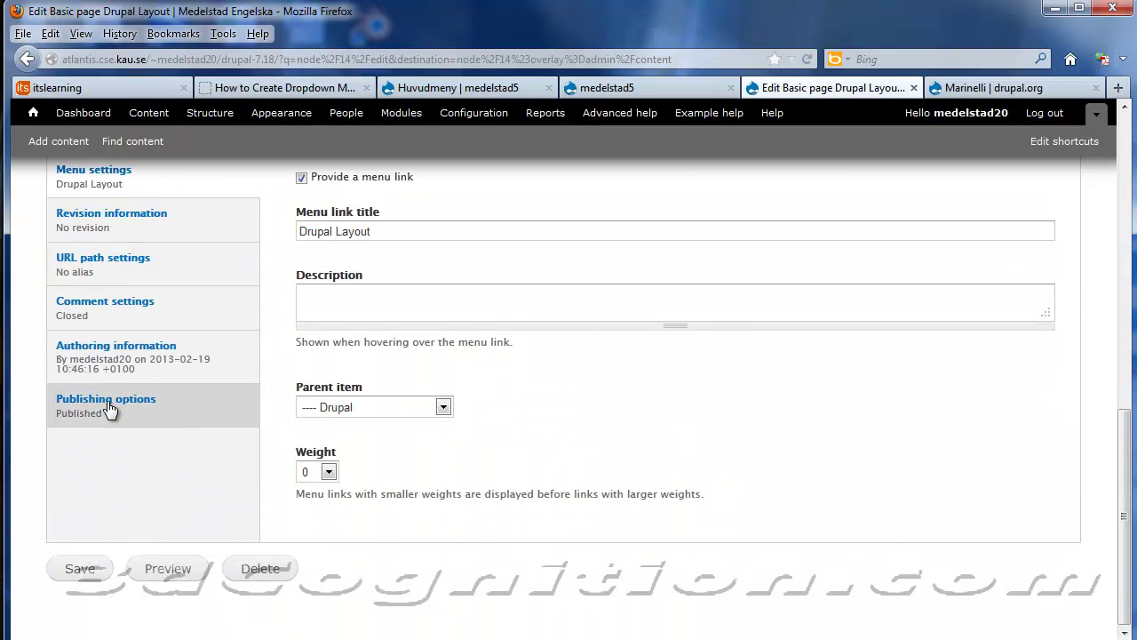
pyautogui.click(92, 267)
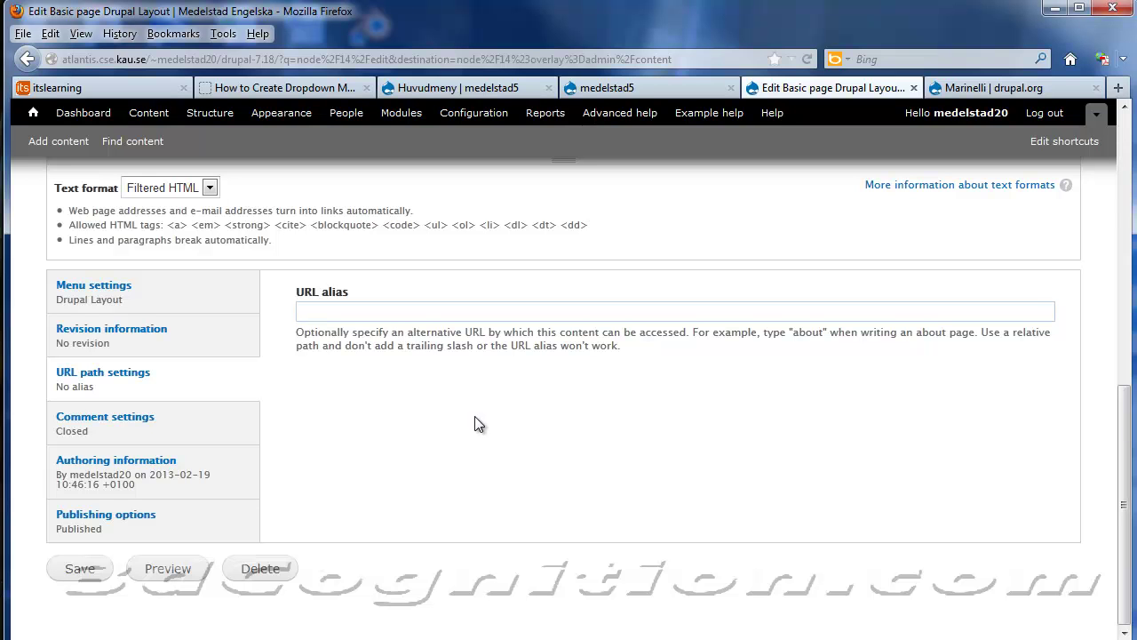
pyautogui.write('drupal-layout')
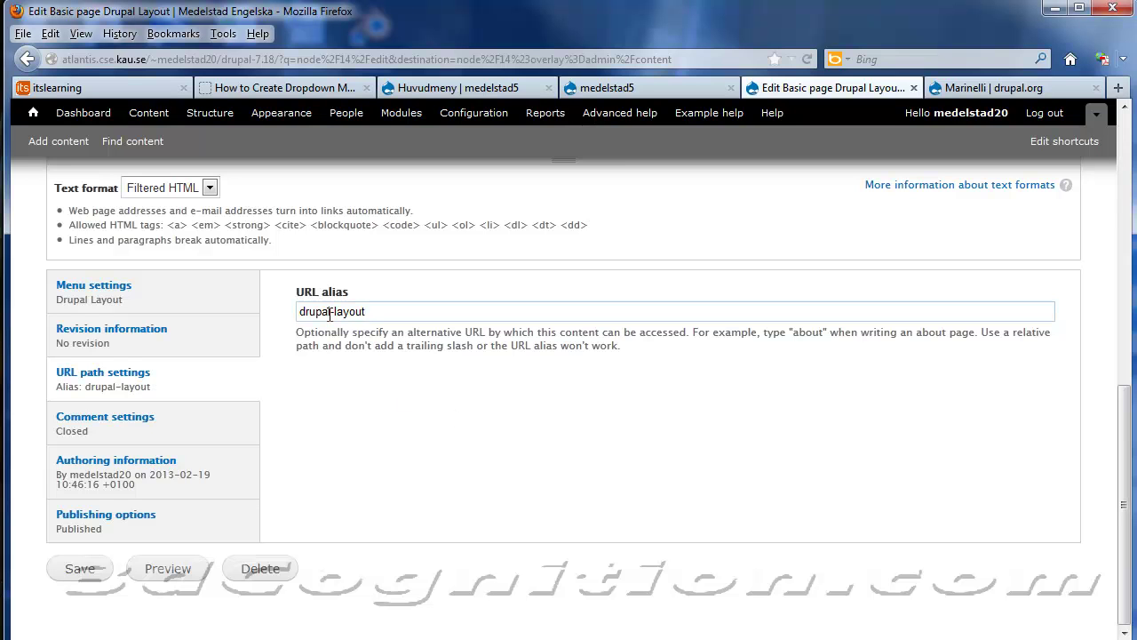
pyautogui.moveTo(329, 312); pyautogui.dragTo(334, 312)
# Save the alias, then load the site root by removing admin/content from the URL
pyautogui.click(80, 568)
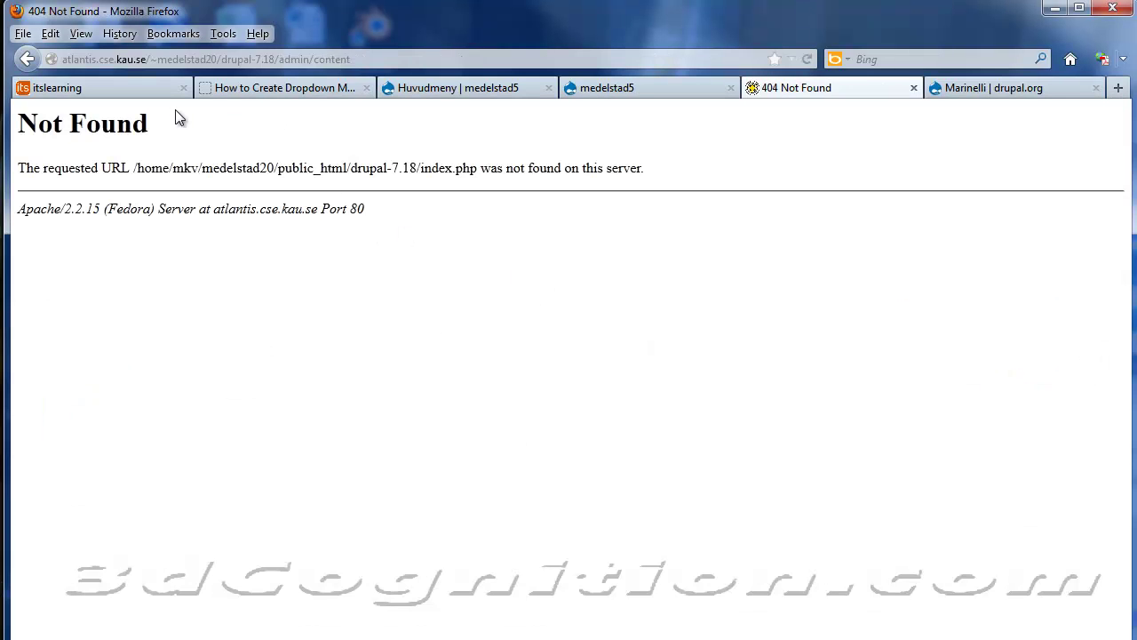
pyautogui.moveTo(361, 59); pyautogui.dragTo(294, 71)
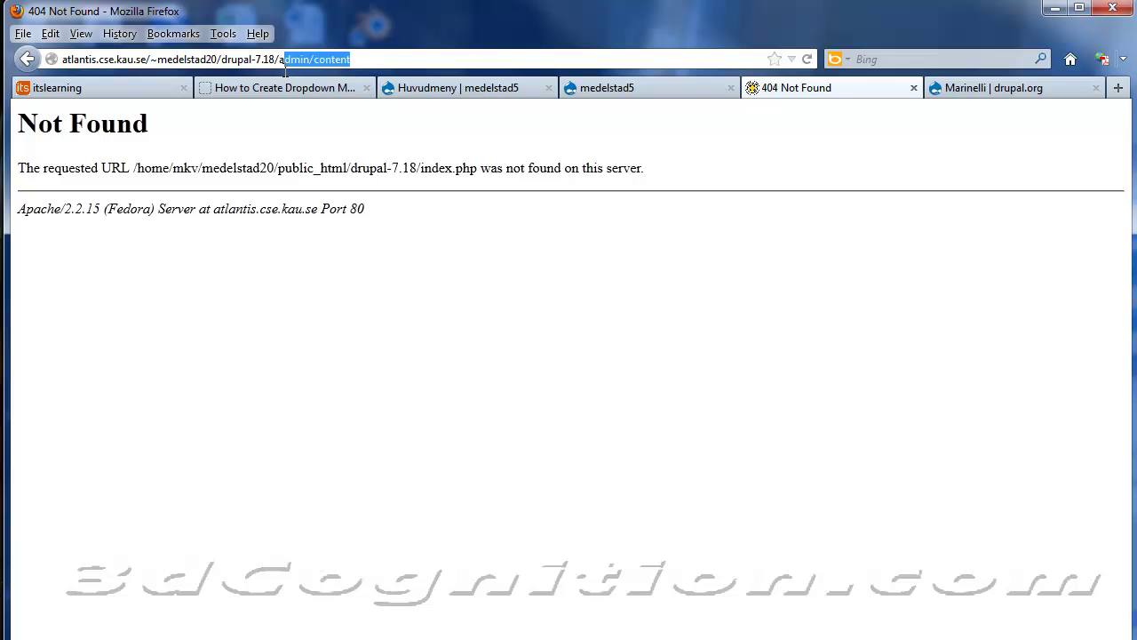
pyautogui.press('BackSpace')
pyautogui.press('Return')
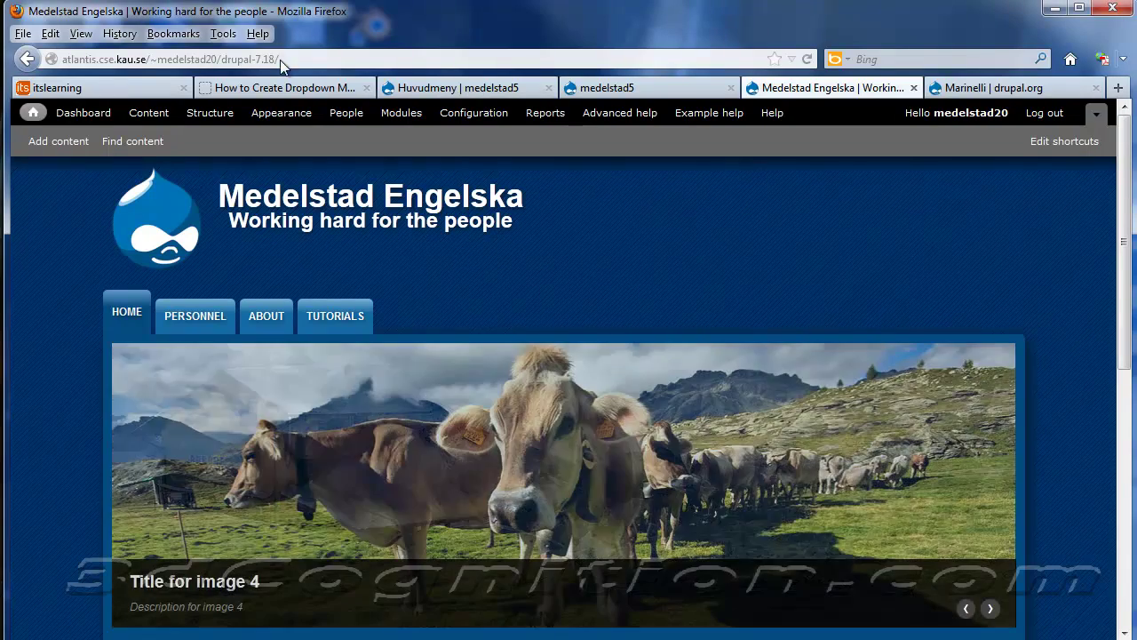
# Open Drupal Layout from Tutorials and highlight the drupal-layout alias in the address
pyautogui.moveTo(318, 316)
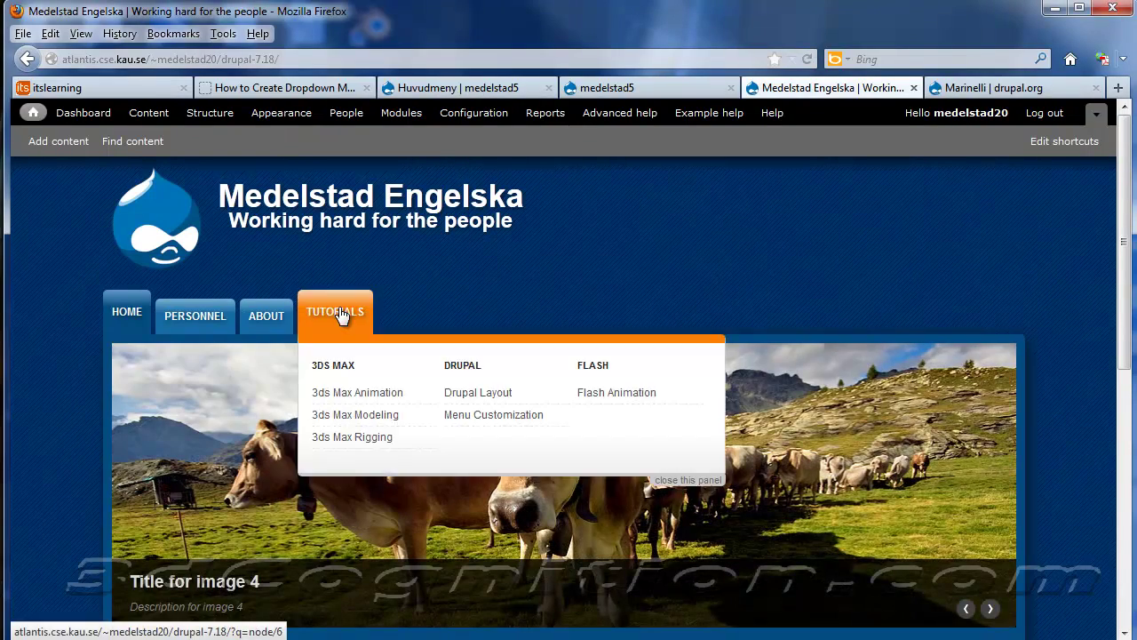
pyautogui.click(477, 396)
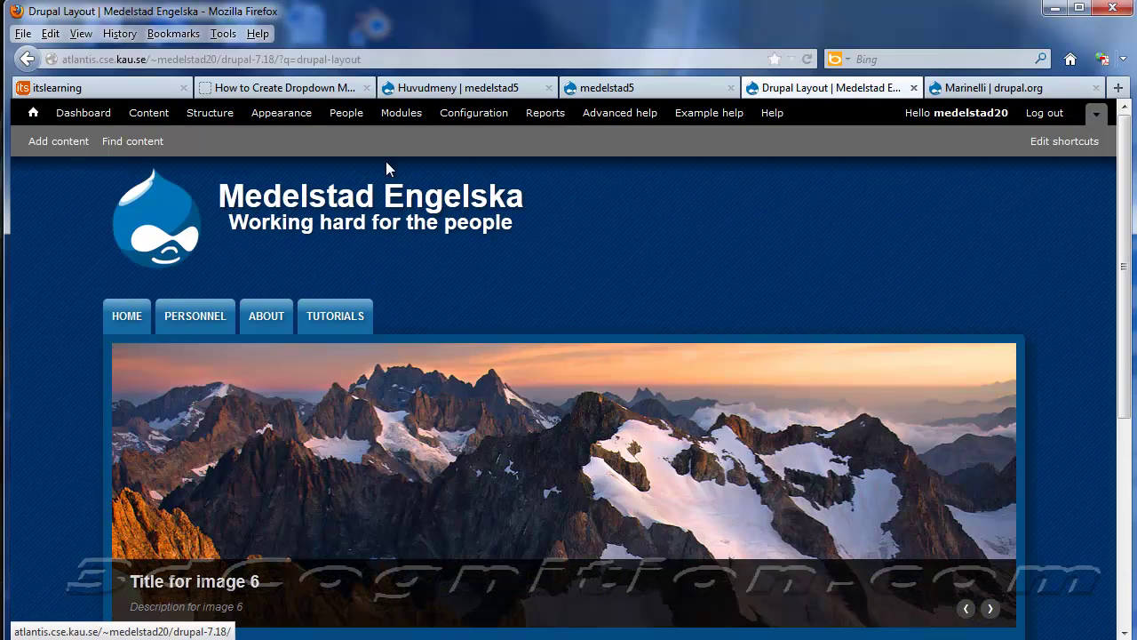
pyautogui.moveTo(360, 59); pyautogui.dragTo(296, 59)
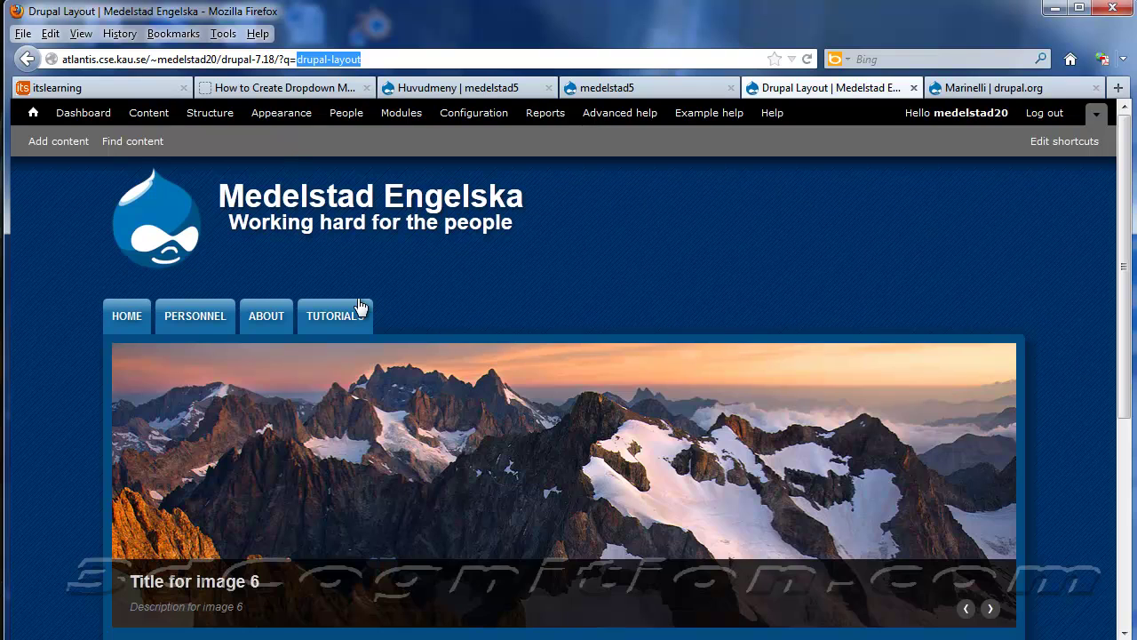
pyautogui.moveTo(371, 318)
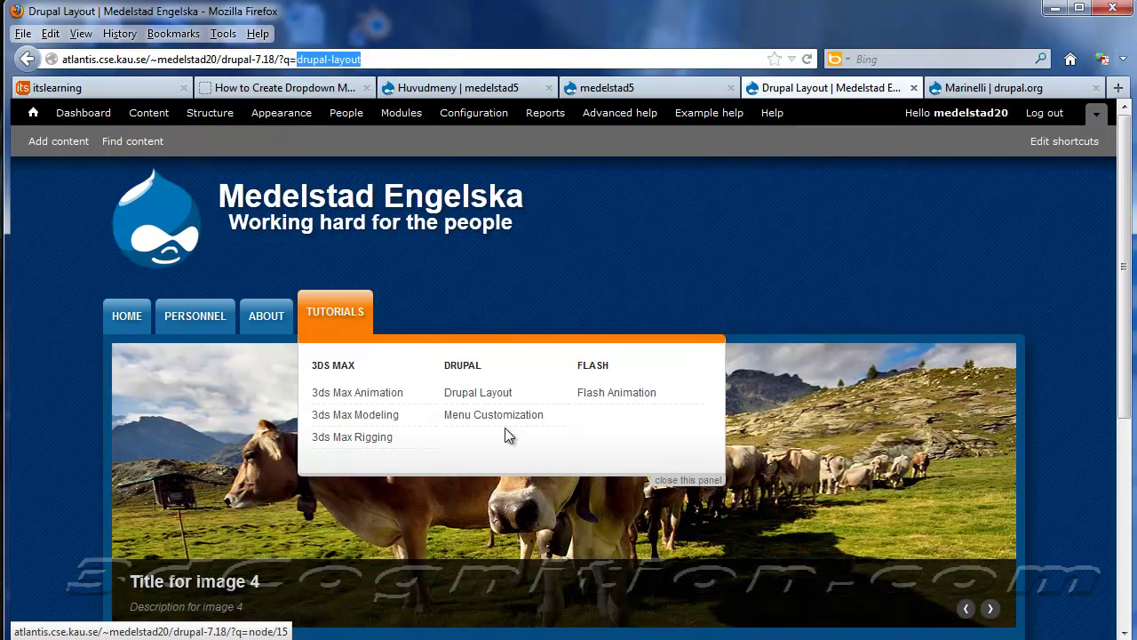
pyautogui.moveTo(195, 313)
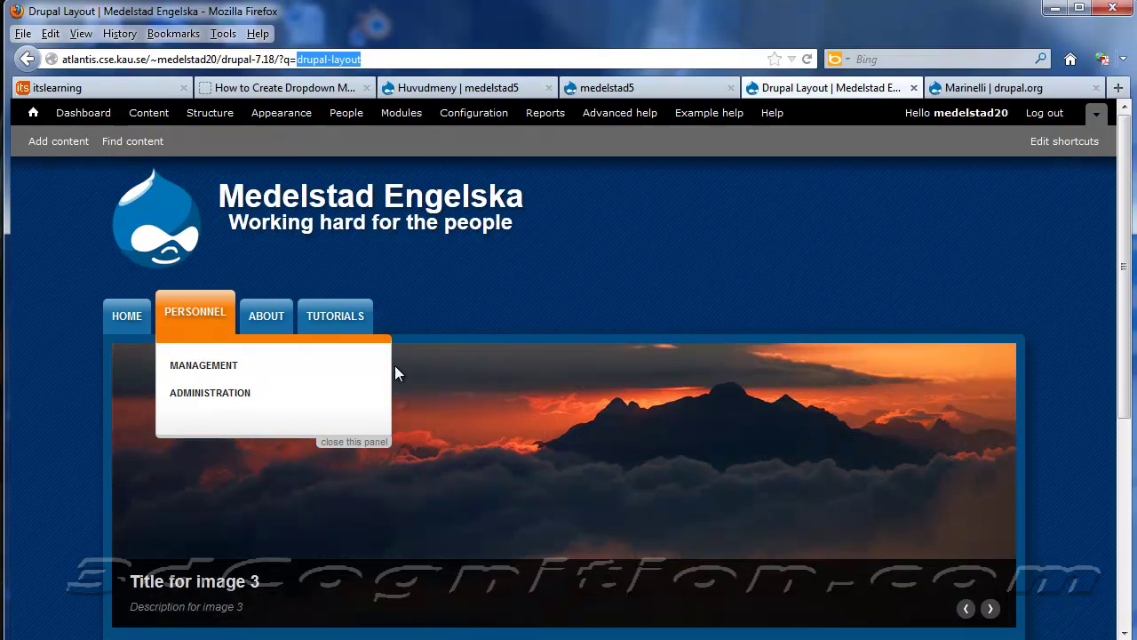
pyautogui.moveTo(218, 334)
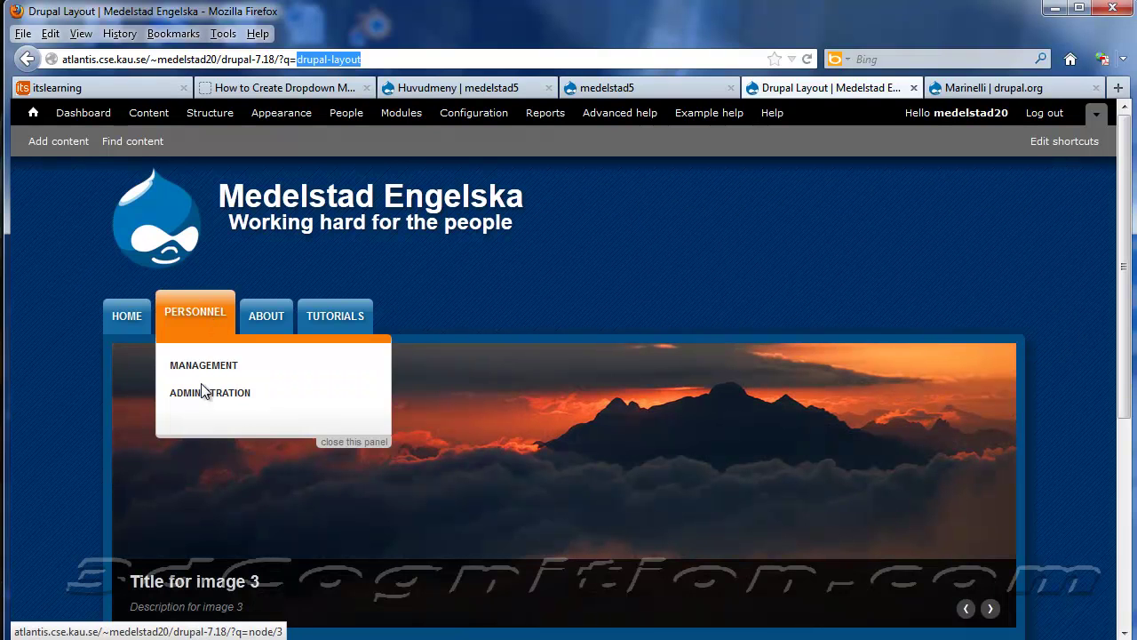